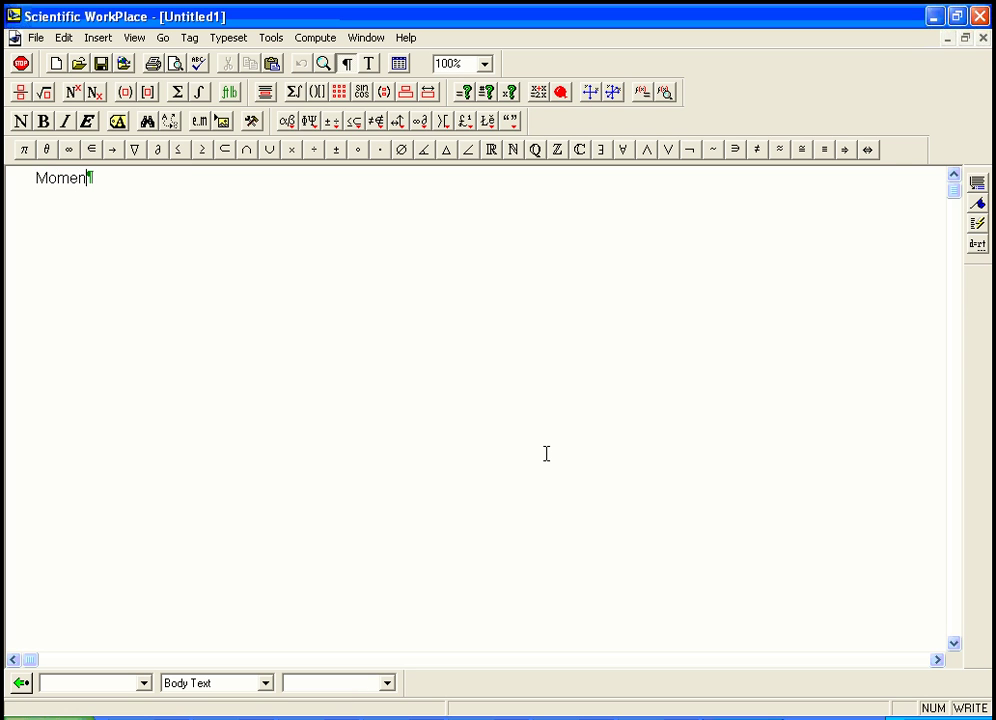
Type the title 'Moment of inertia problem' and the line 'Region: Portion of unit disc in 1st quadrant.'.
type("t of inertia")
key("ctrl+m")
type("problem")
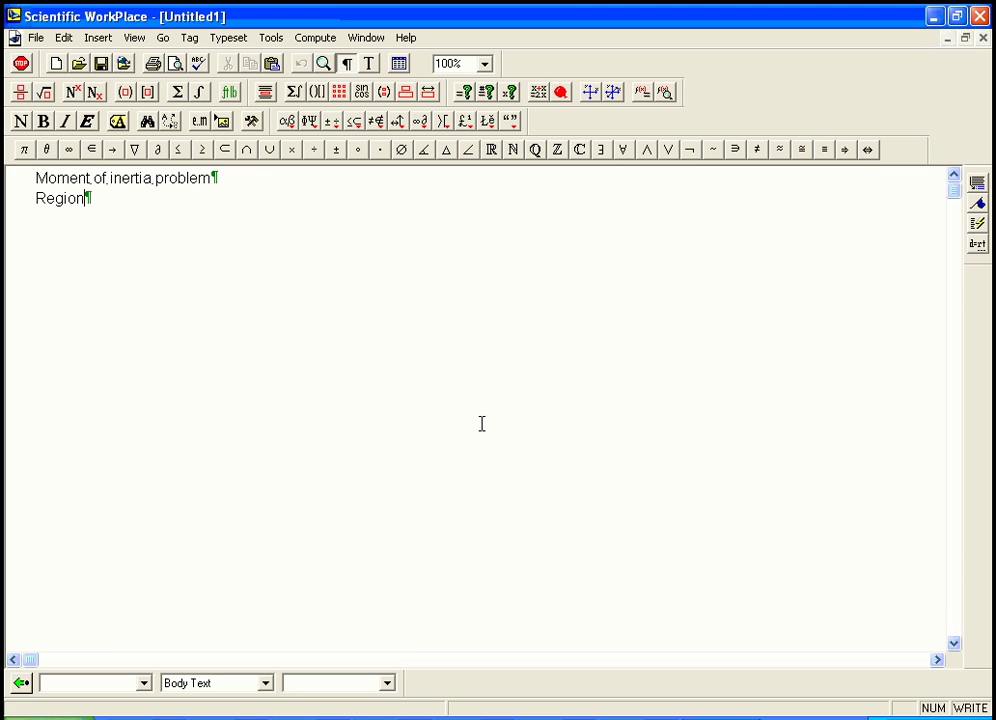
type(":")
type("Portion of ")
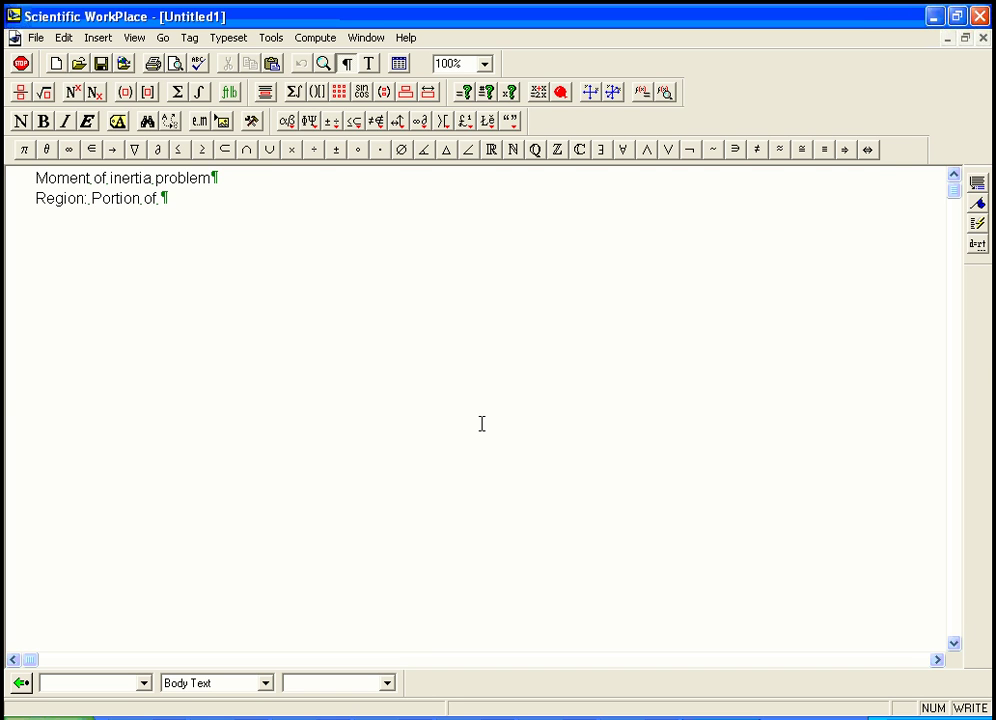
type("unit disc in ")
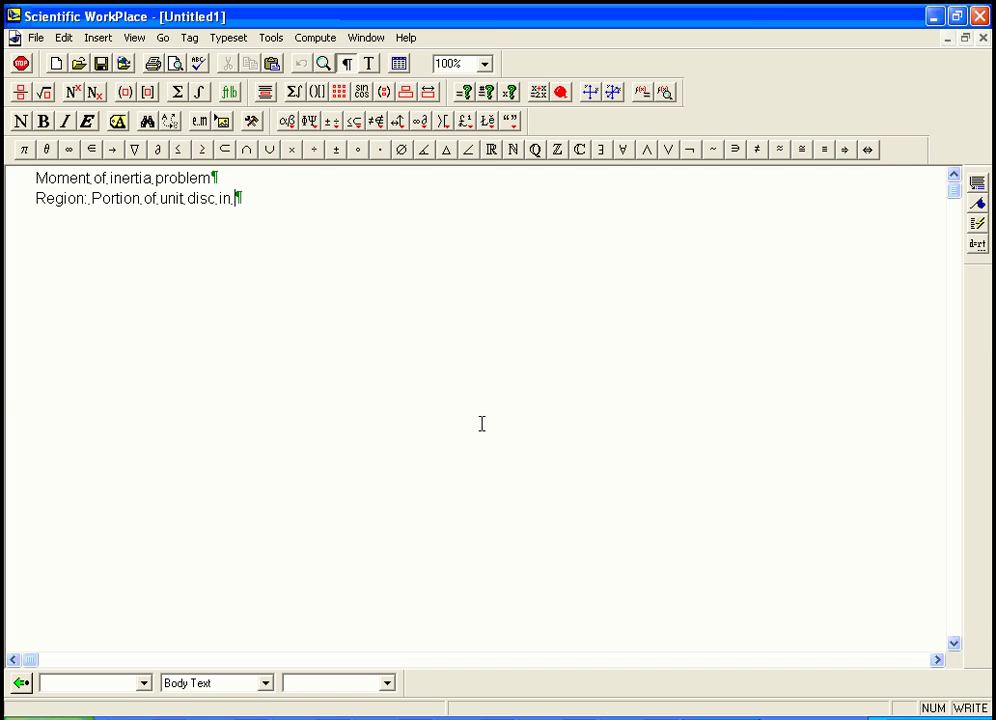
type("1st quadra")
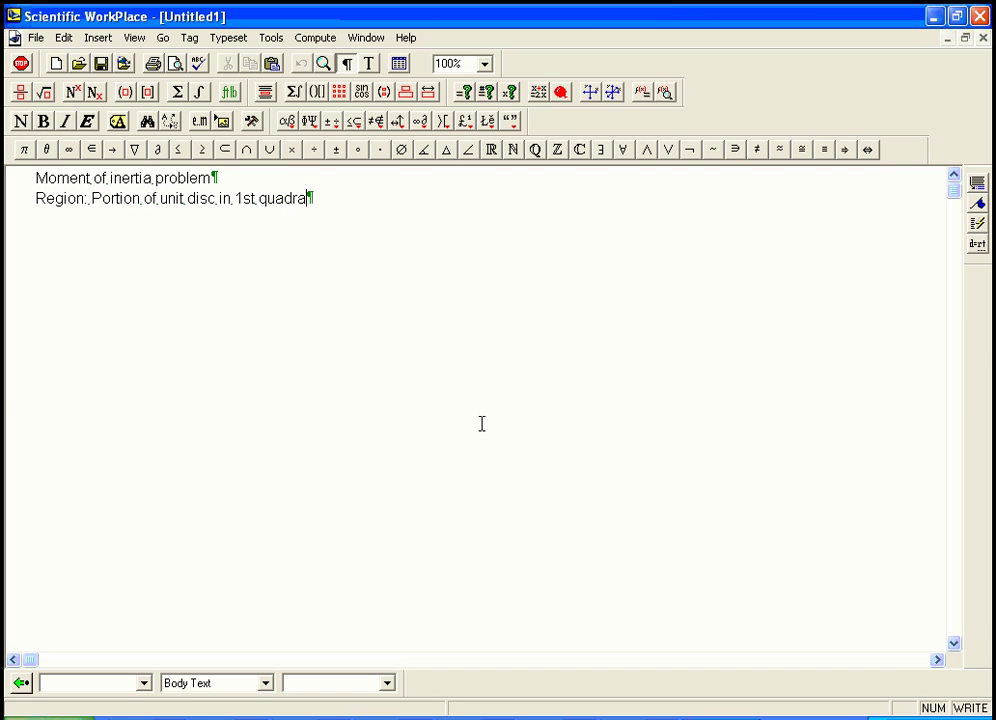
type("nt.")
Add the line 'Density: proportional to the distance from origin. Constant = k' with k in math.
key("Return")
type("Density")
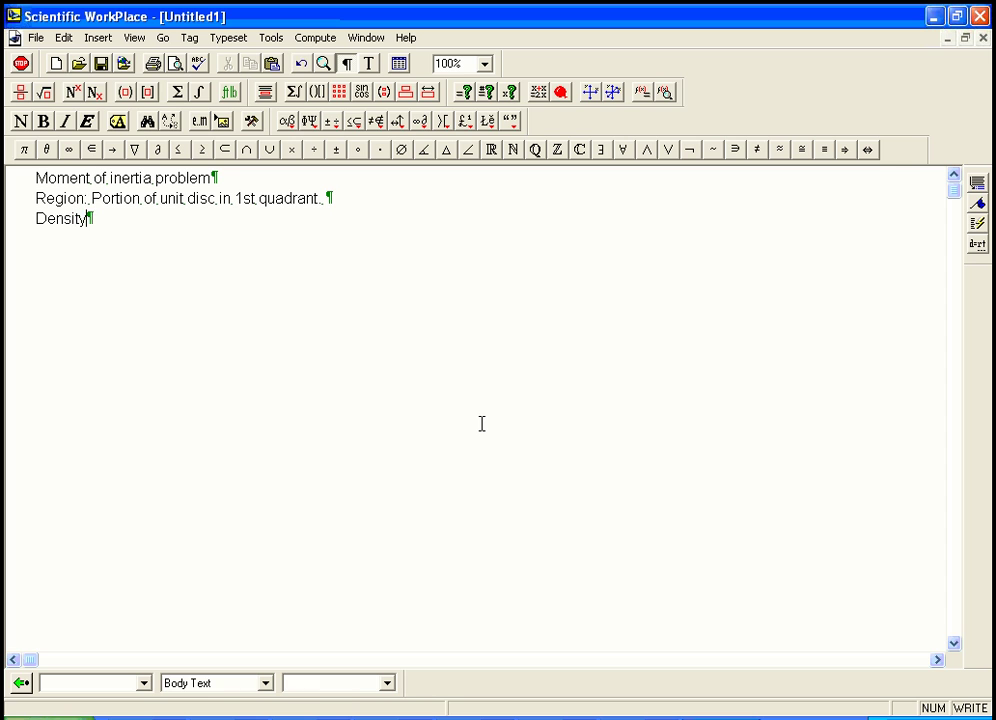
type(": proportional to the ")
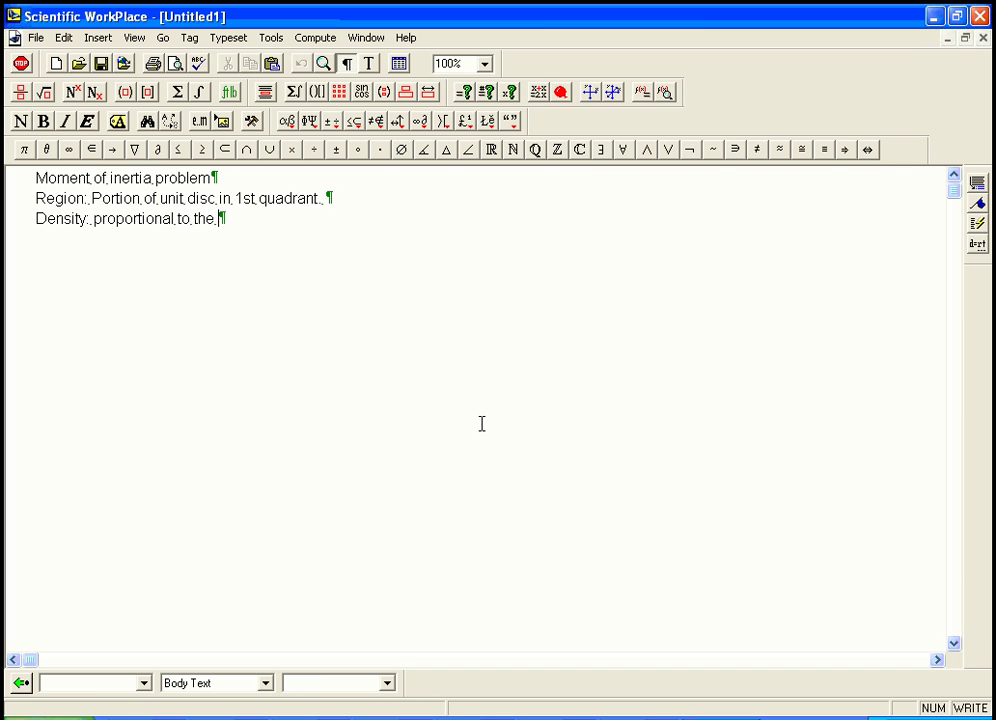
type("distance f")
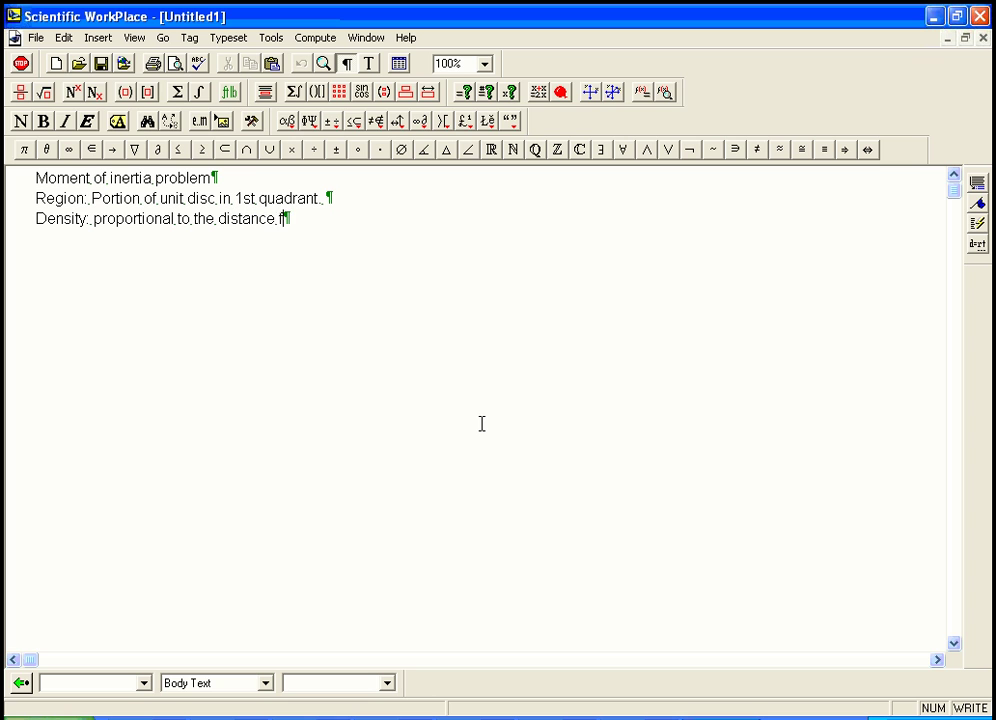
type("rom origin.")
type("Con")
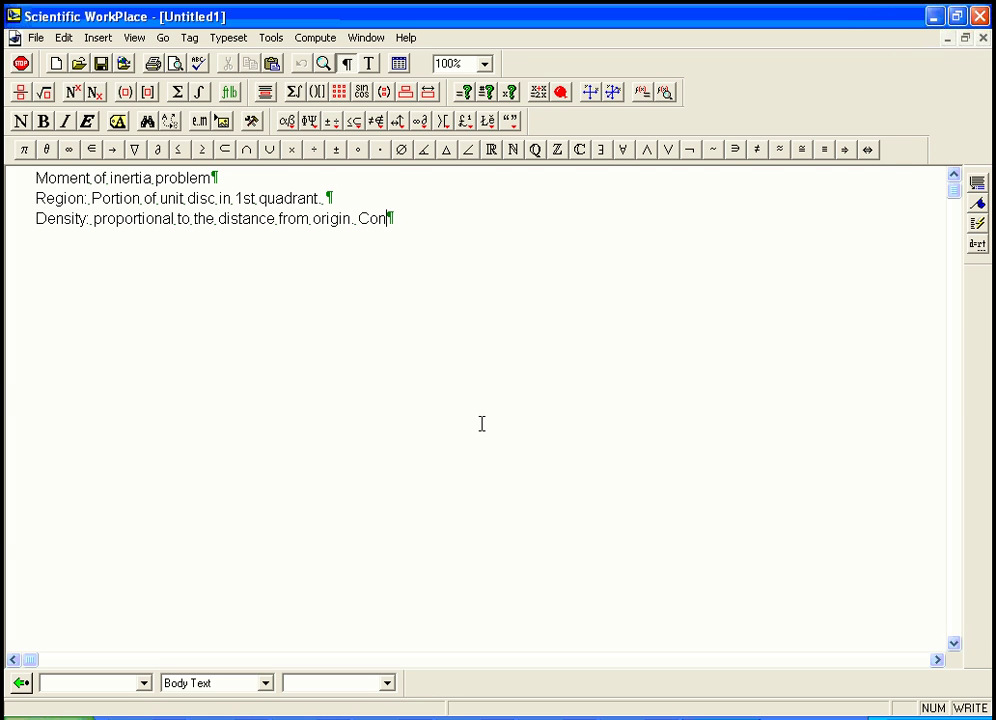
type("stant =")
key("ctrl+m")
type("k")
key("ctrl+t")
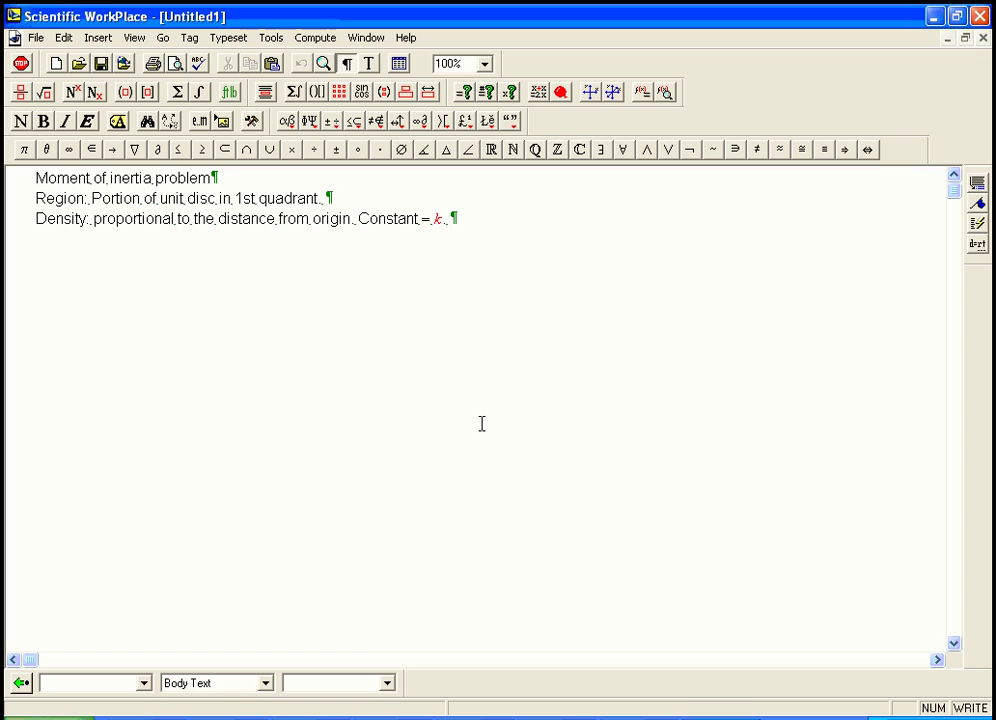
Insert 'square of' before 'distance' in the Density line.
key("Left")
key("Left")
key("Left")
key("Left")
key("Left")
key("Left")
key("Left")
key("Left")
key("Left")
key("Left")
key("Left")
key("Left")
key("Left")
key("Left")
key("Left")
key("Left")
key("Left")
key("Left")
key("Left")
key("Left")
key("Left")
key("Left")
key("Left")
key("Left")
key("Left")
key("Left")
key("Left")
key("Left")
key("Left")
key("Right")
key("Right")
type("square of")
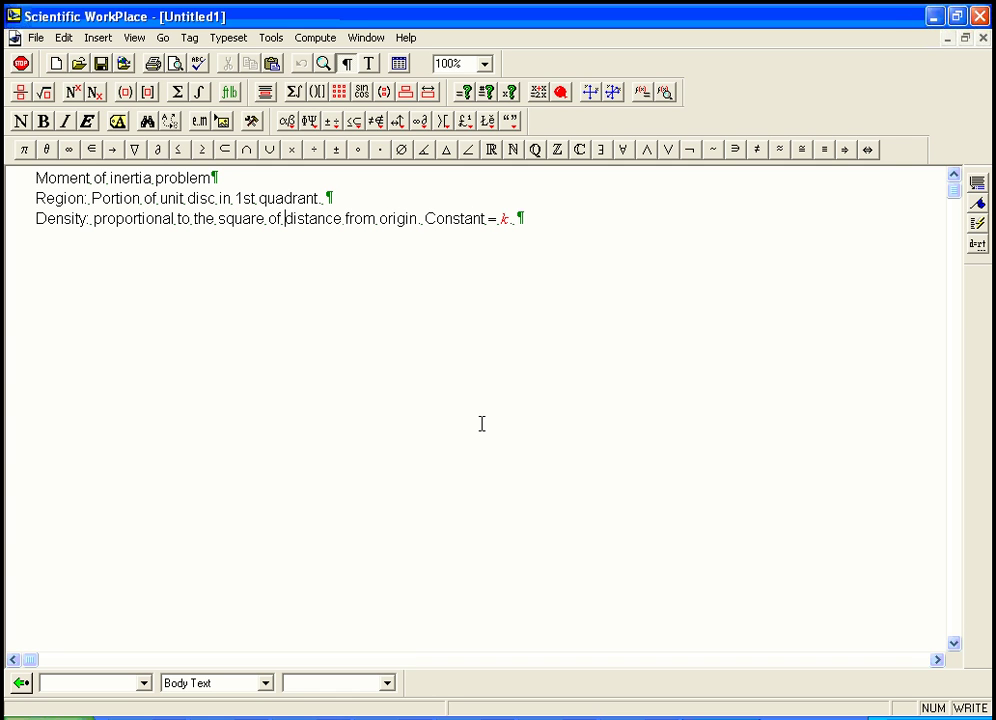
key("End")
Start a centred display equation with I_x = followed by a double integral sign.
key("ctrl+d")
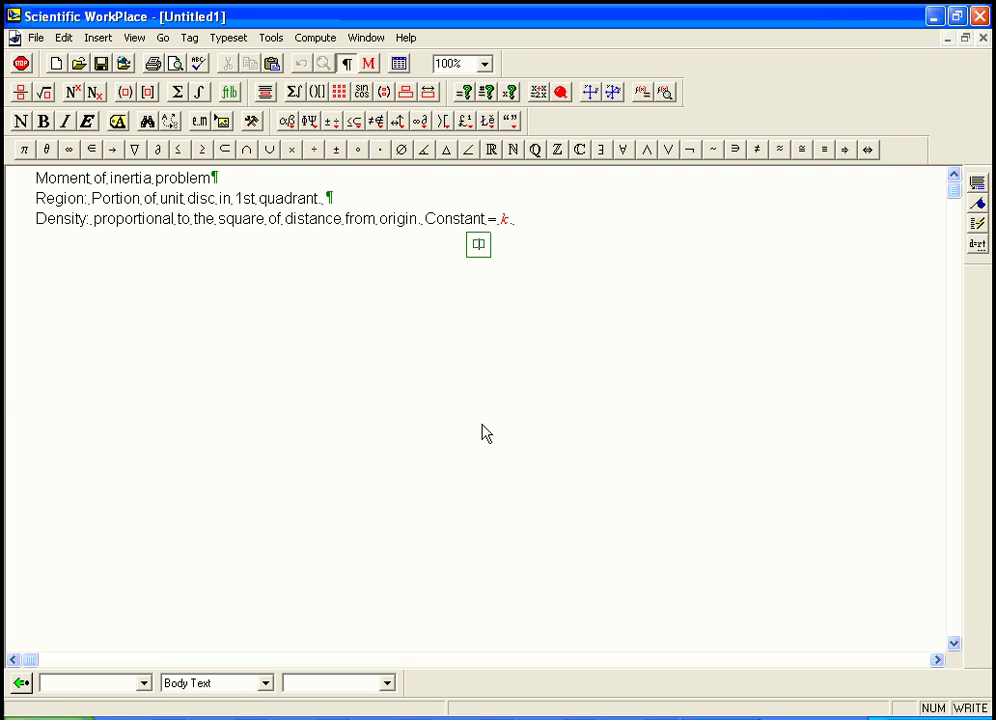
type("I")
key("ctrl+l")
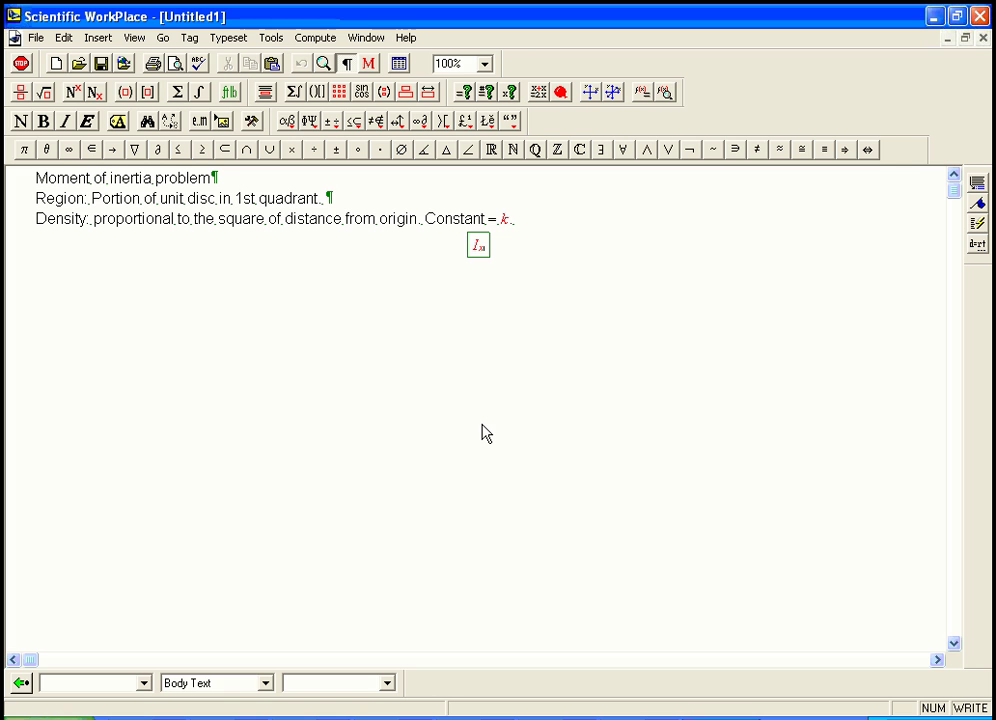
type("x")
key("space")
type("=")
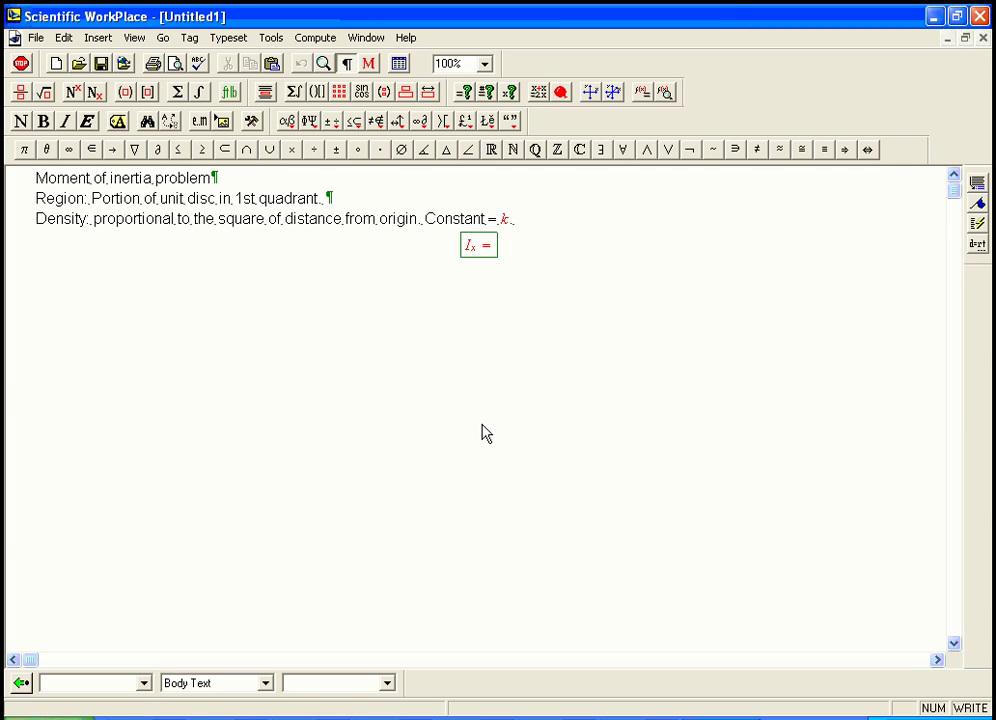
key("ctrl+i")
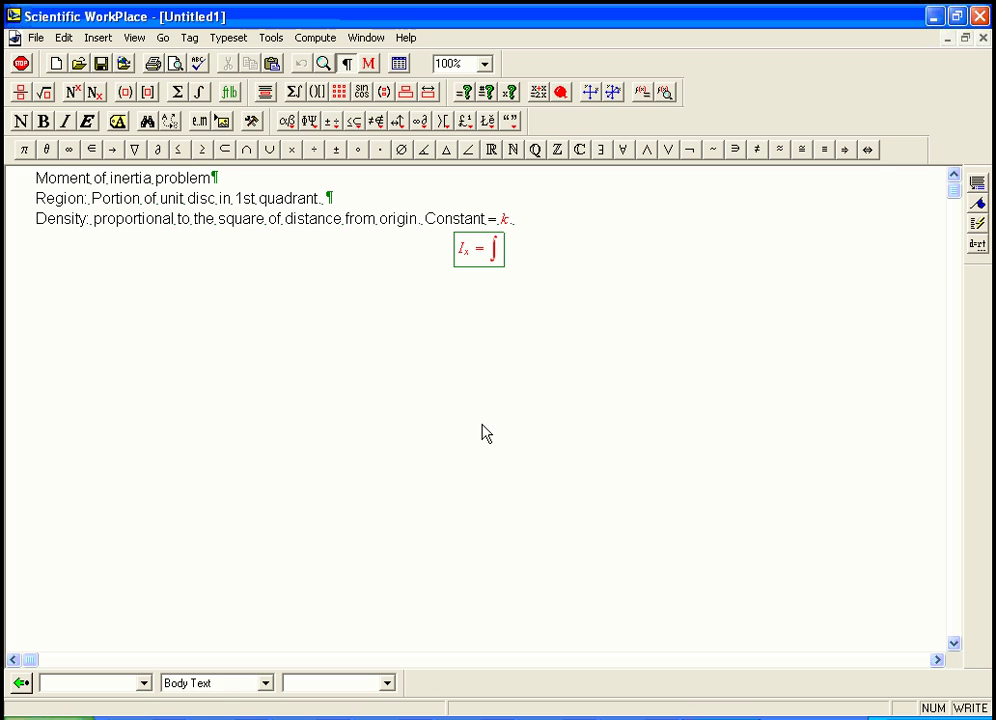
key("ctrl+i")
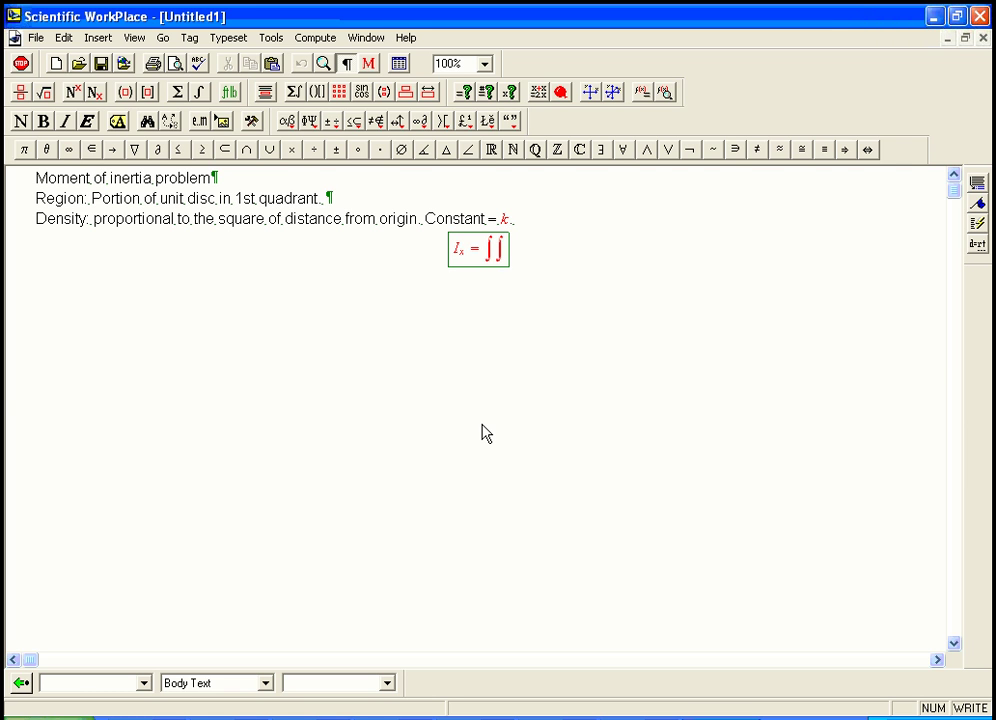
Complete the integrand y² ρ(x,y) dA and begin a second row with '='.
type("y")
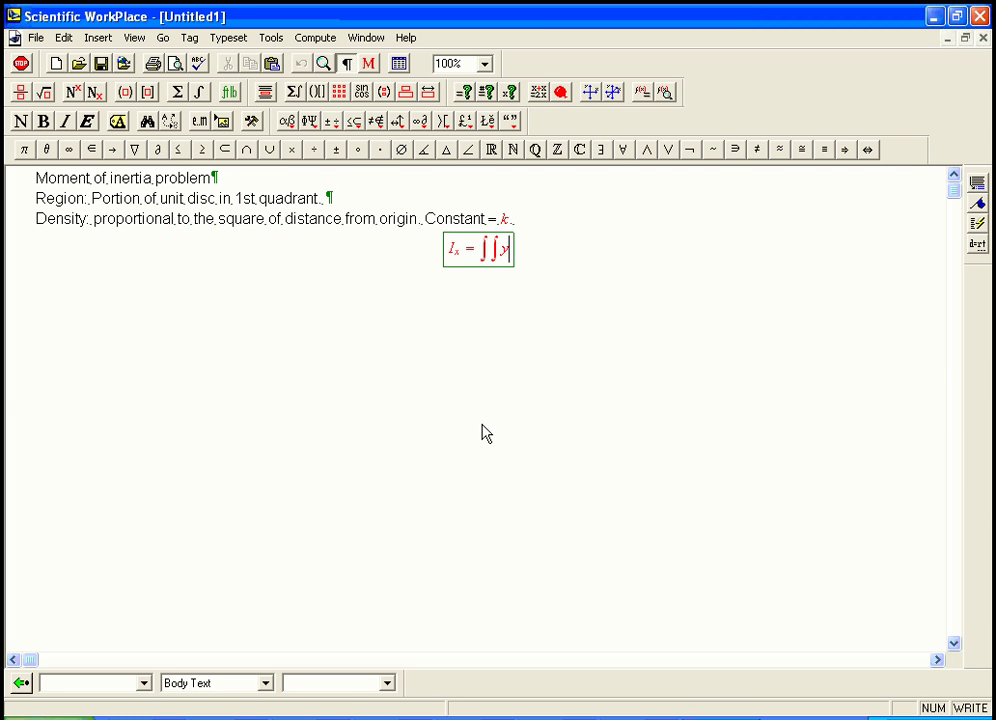
key("ctrl+h")
type("2")
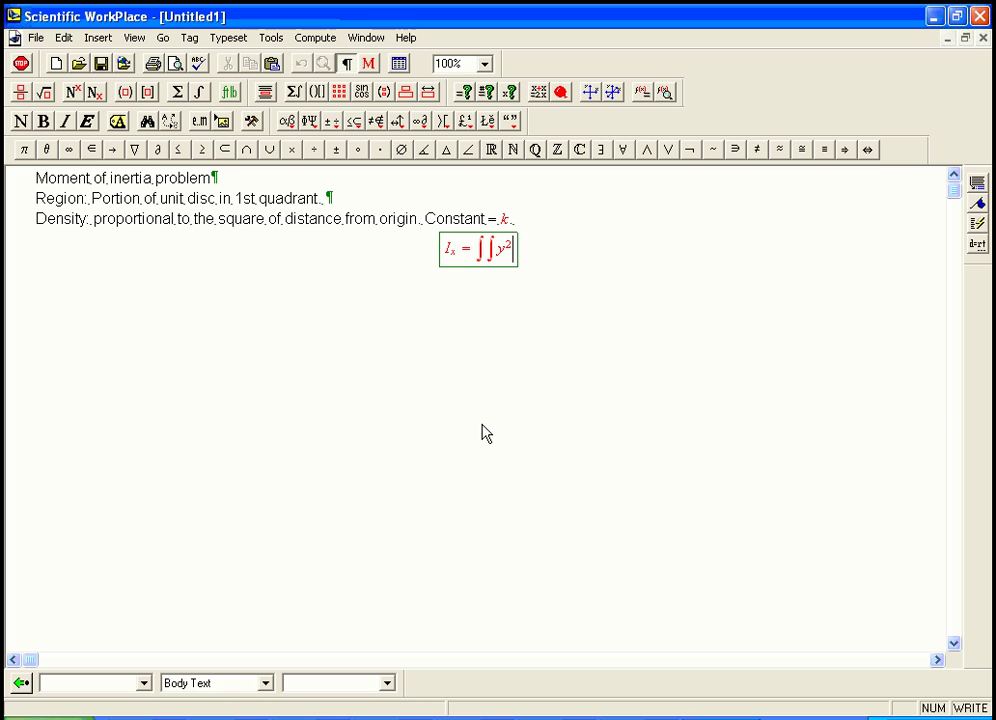
key("space")
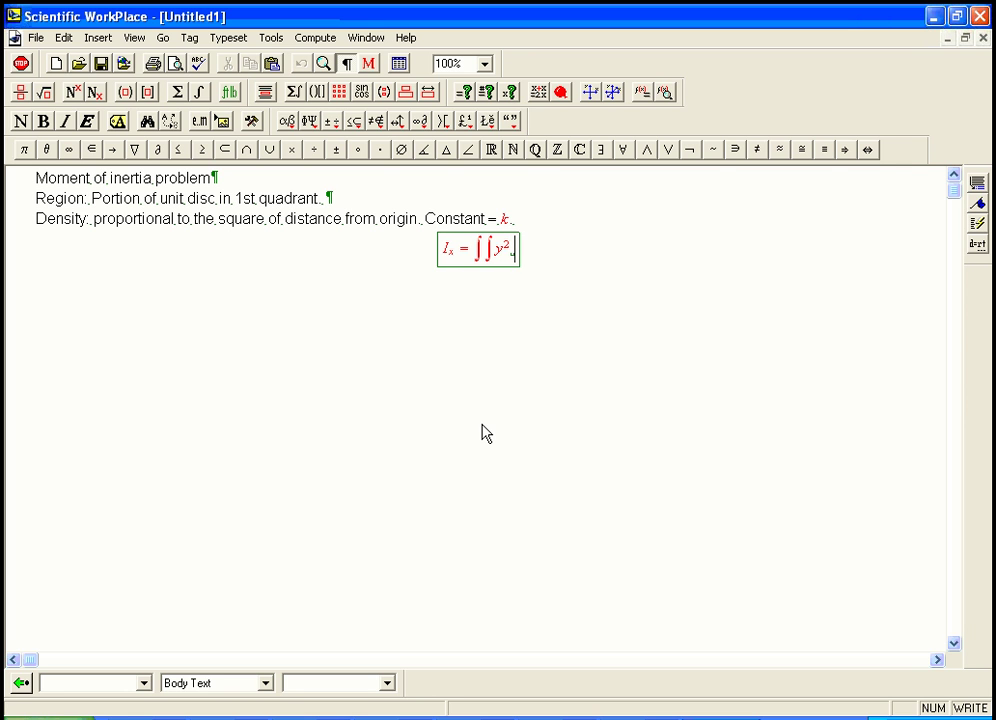
key("ctrl+g")
type("r")
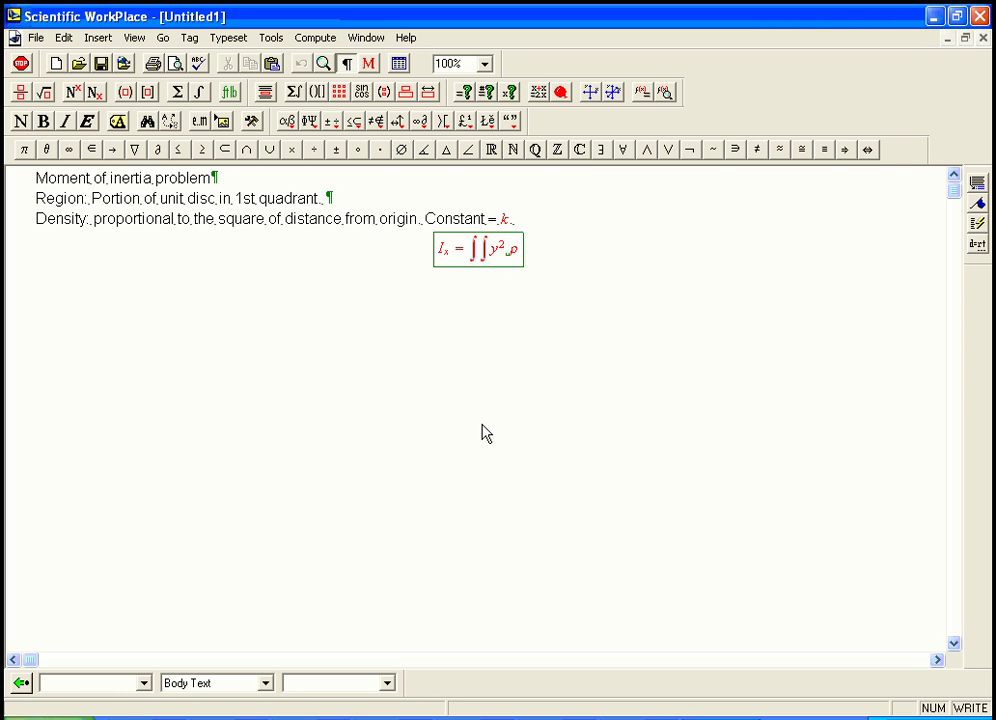
key("ctrl+9")
type("x,y")
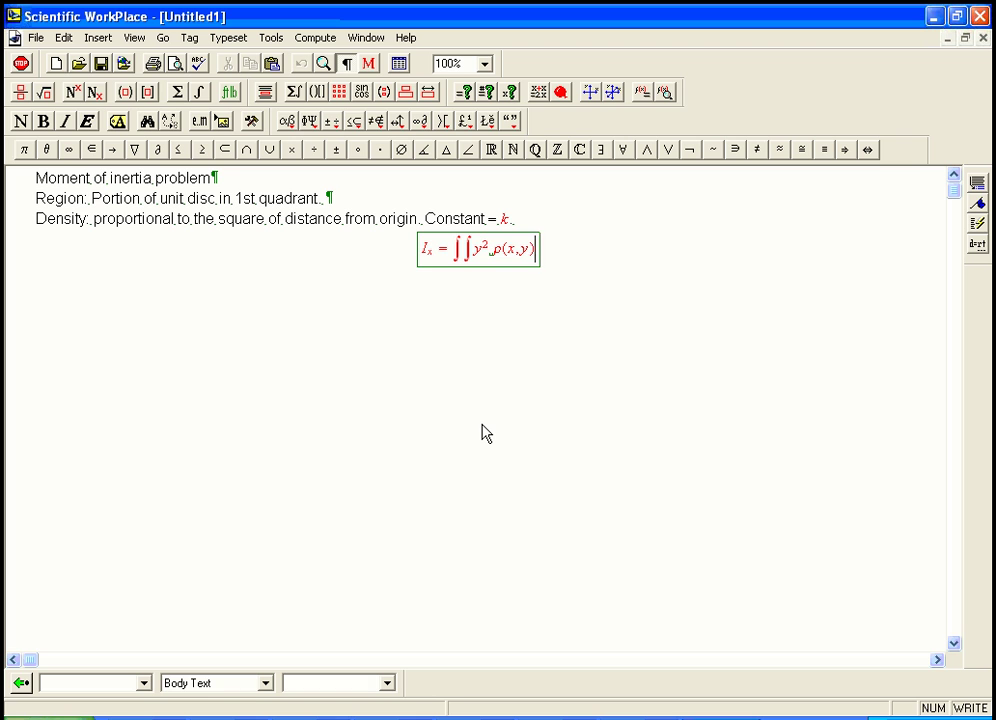
key("space")
type("dA")
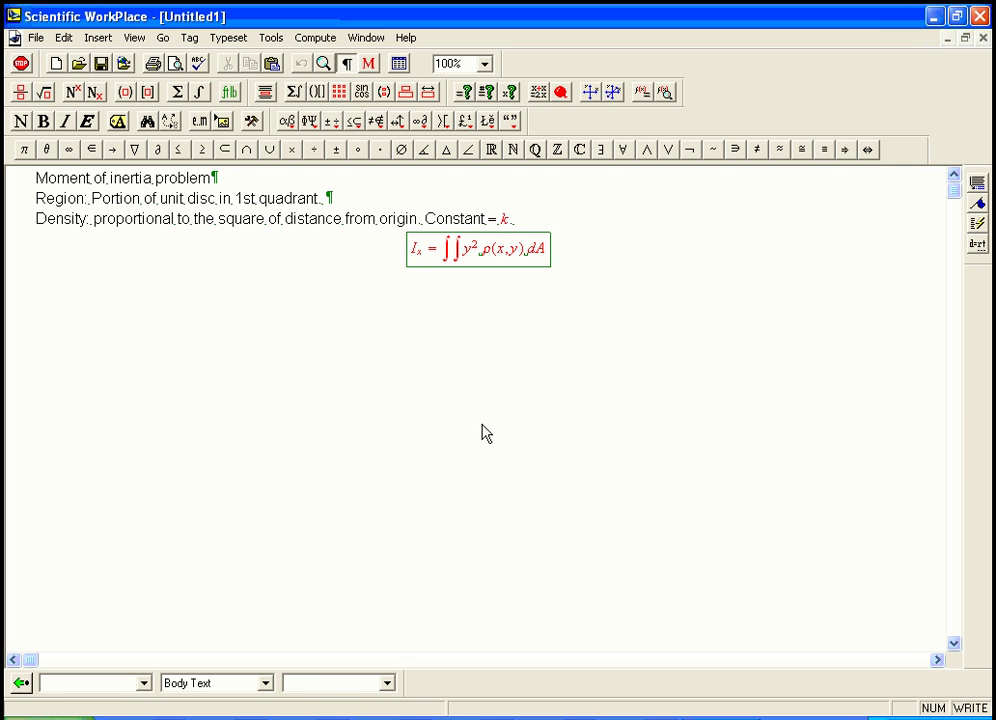
key("Return")
type("=")
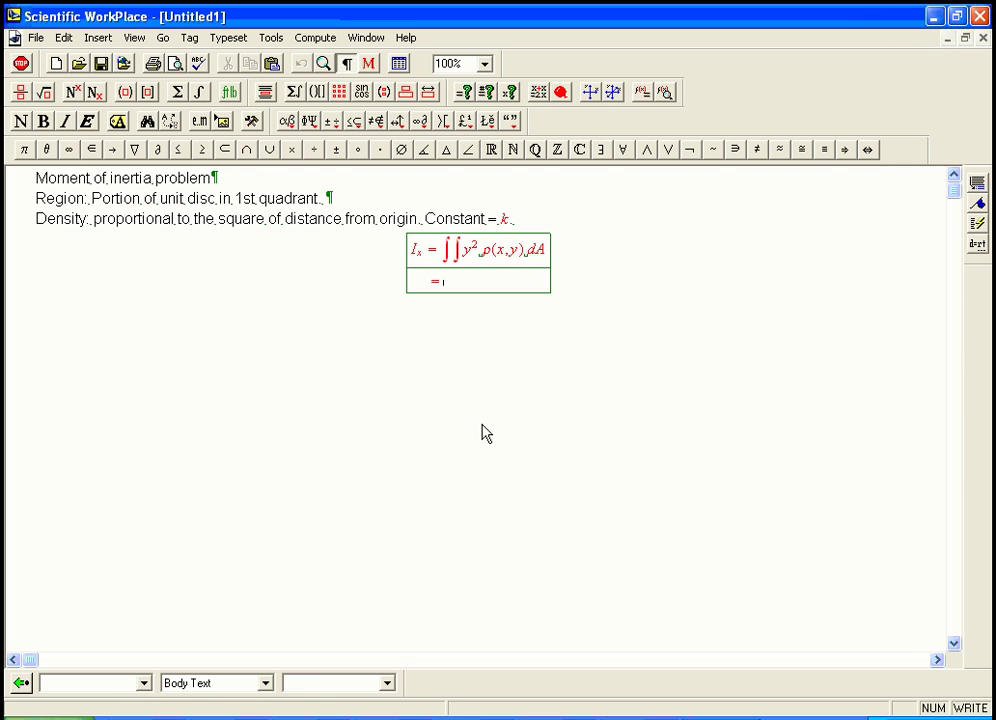
Select the phrase 'square of distance from origin' on the Density line, then deselect it.
left_click(217, 222)
left_click(342, 222, "shift")
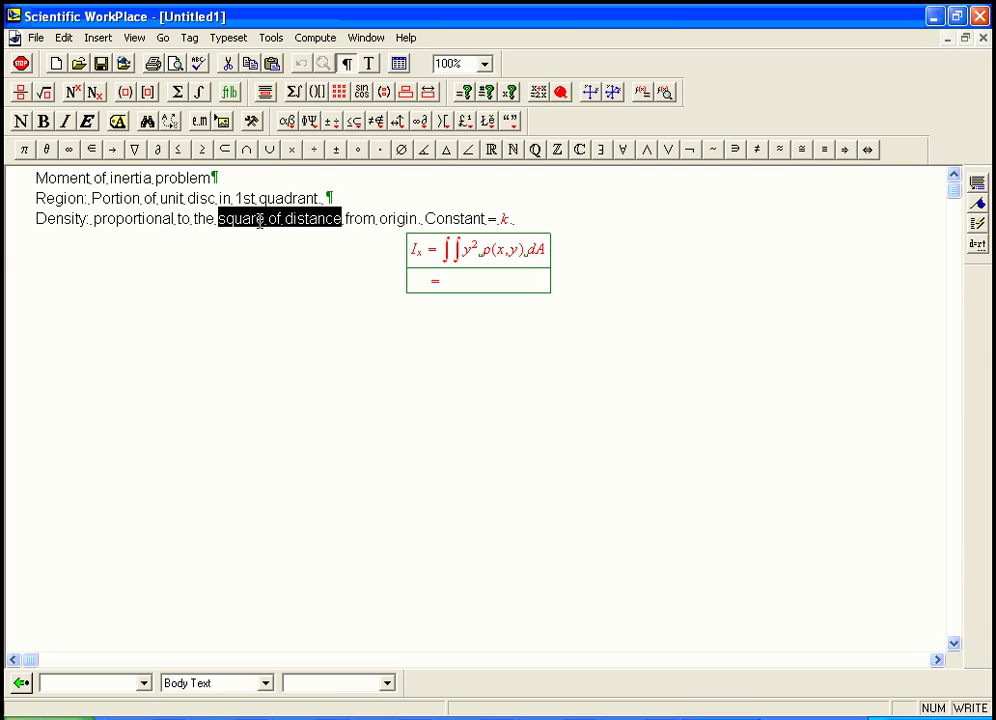
left_click(416, 218, "shift")
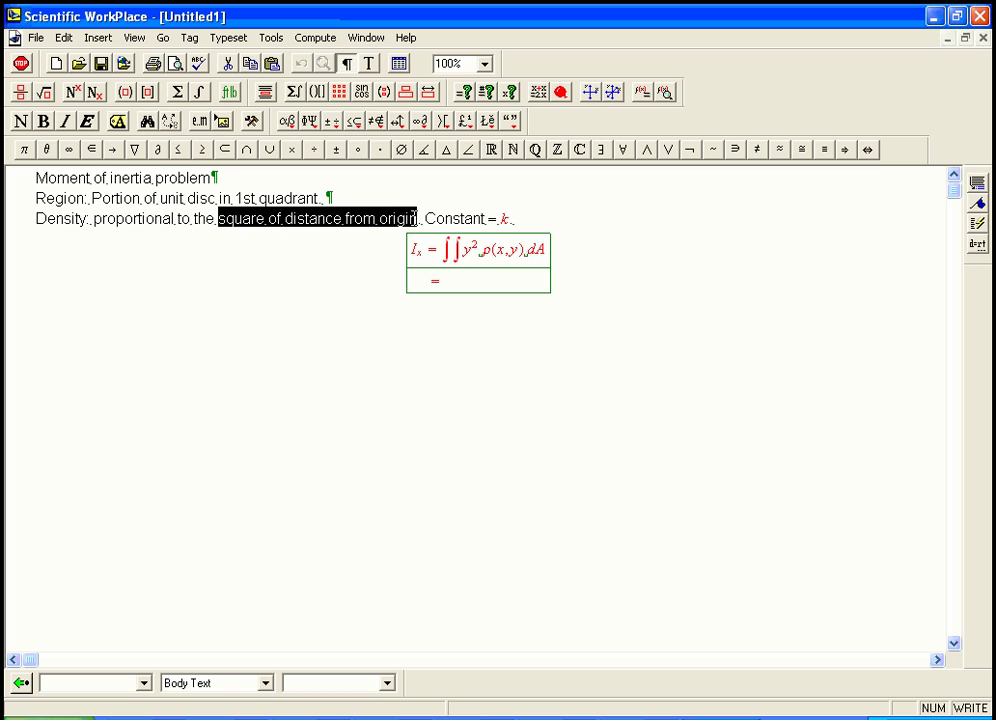
left_click(363, 220)
In the display's second row, insert an integral with limits 0 to π/2.
left_click(480, 288)
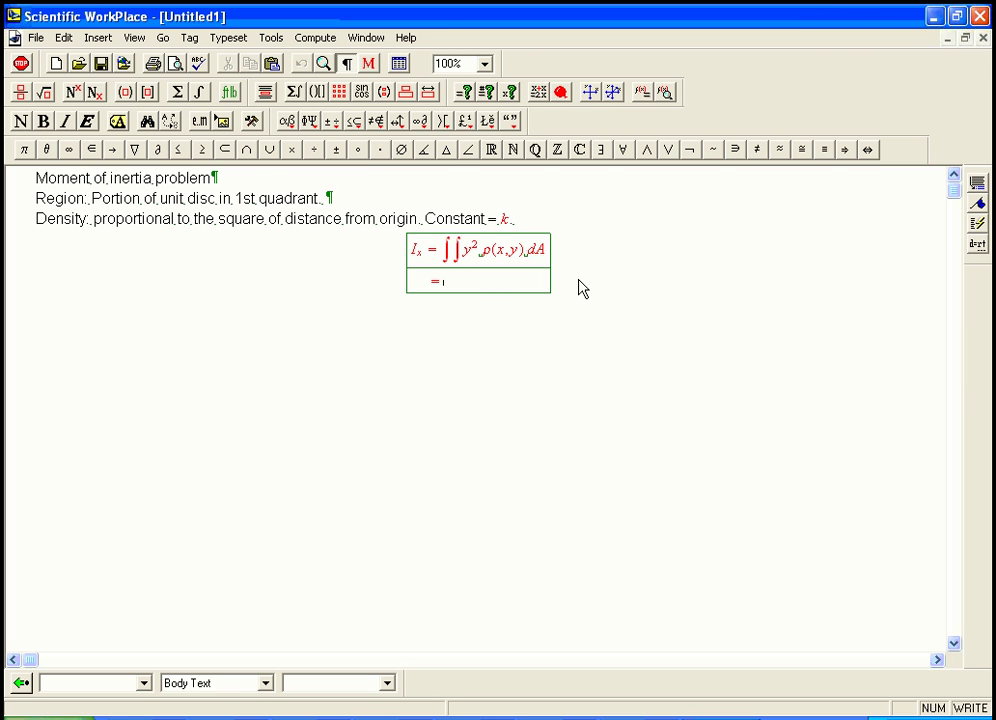
key("ctrl+i")
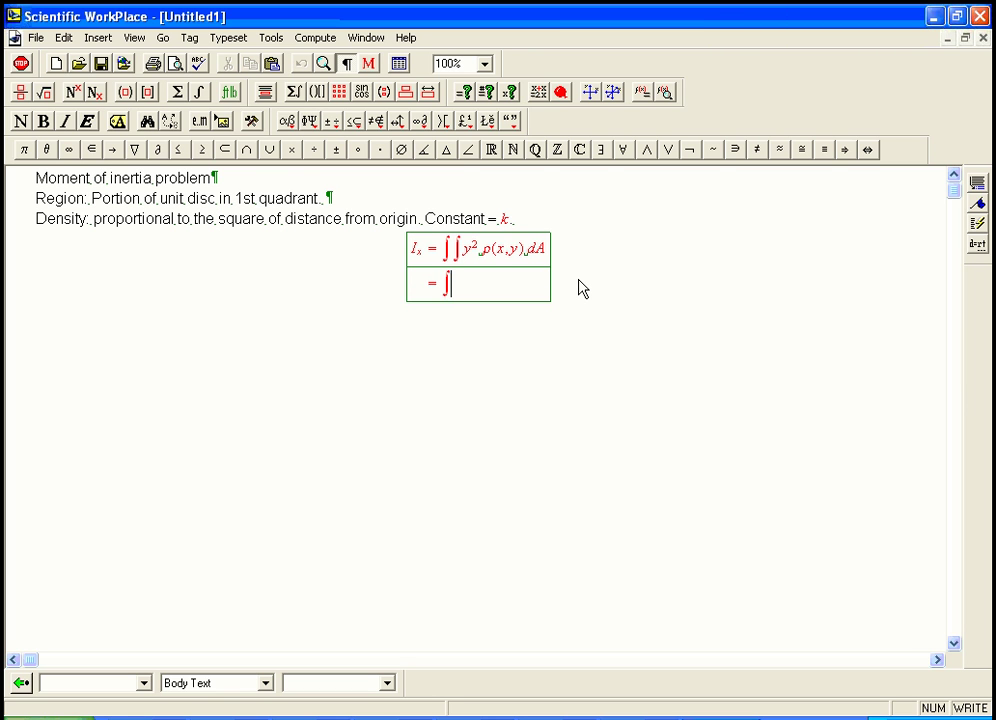
key("ctrl+Down")
type("0")
key("ctrl+Up")
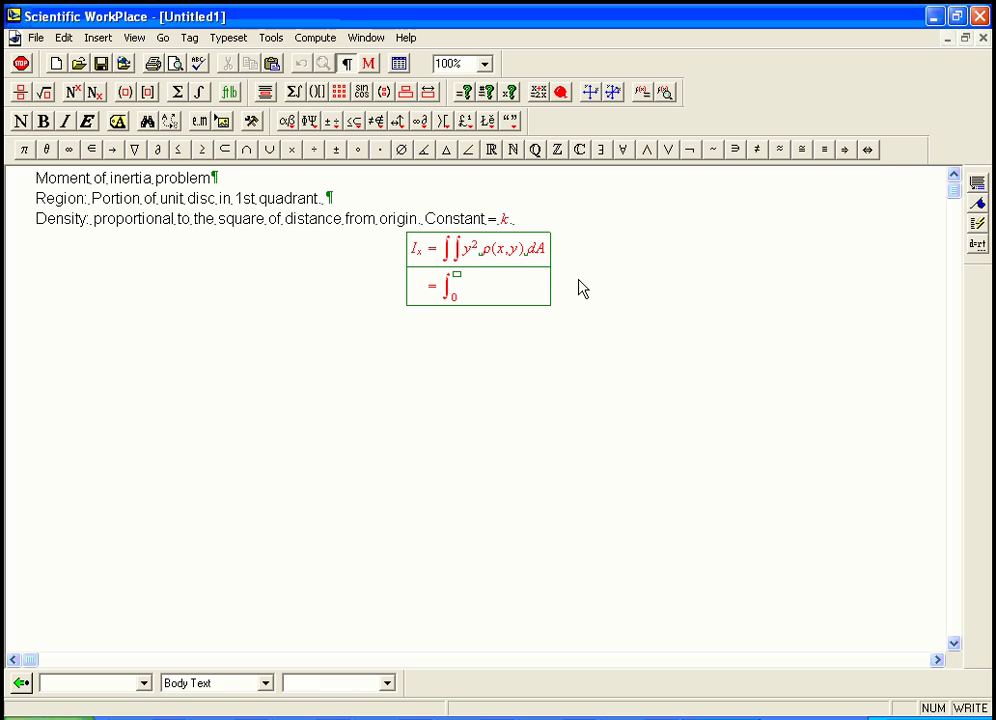
key("ctrl+g")
type("p/2")
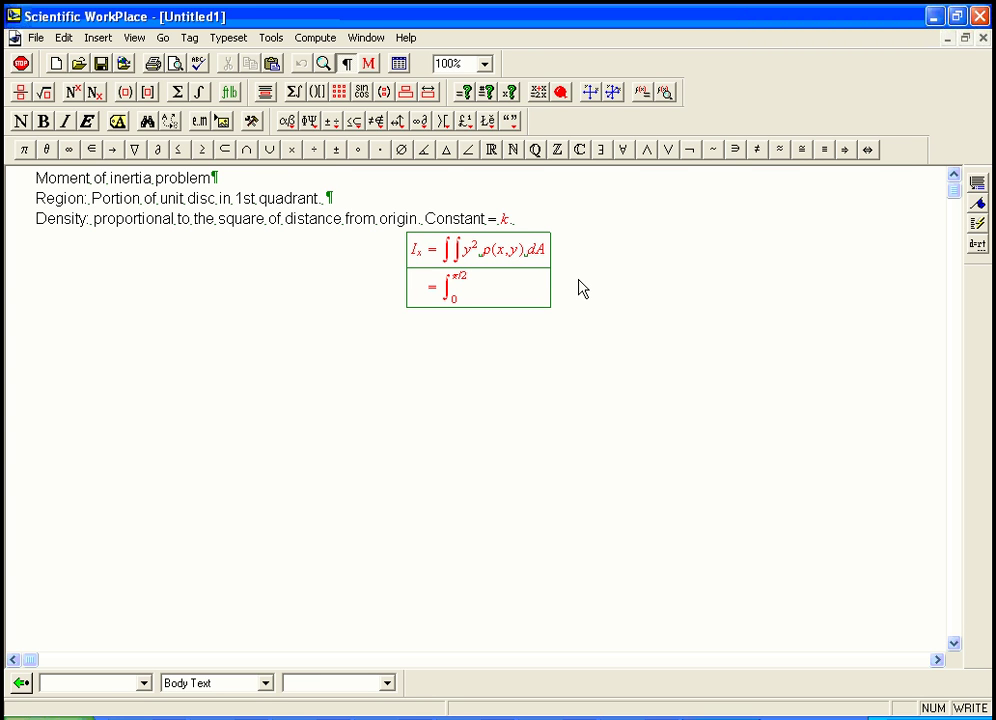
key("Right")
Add a second integral with limits 0 to 1.
key("ctrl+i")
key("ctrl+Down")
type("0")
key("ctrl+Up")
type("1")
key("space")
Write the integrand r² sin²θ after the two integrals.
type("r")
key("ctrl+h")
type("2")
key("Right")
type("sin")
key("ctrl+h")
type("2")
key("Right")
key("ctrl+g")
type("q")
left_click(529, 221)
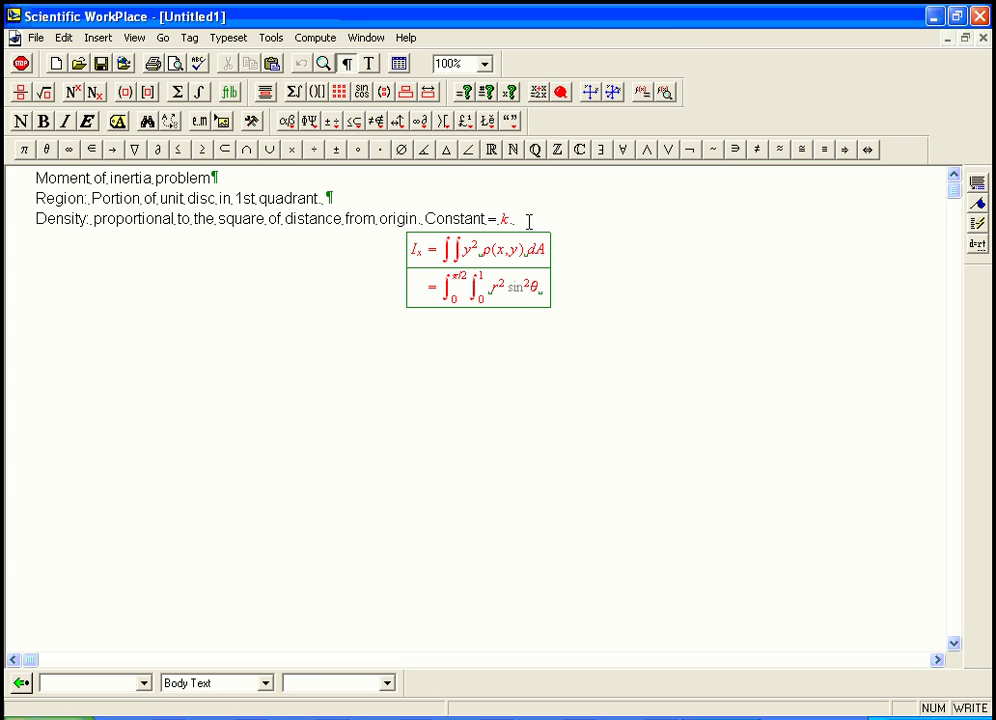
On the Density line, write ρ(x,y) = ρ(r) = kr² in math.
key("ctrl+m")
key("ctrl+g")
key("r")
key("ctrl+9")
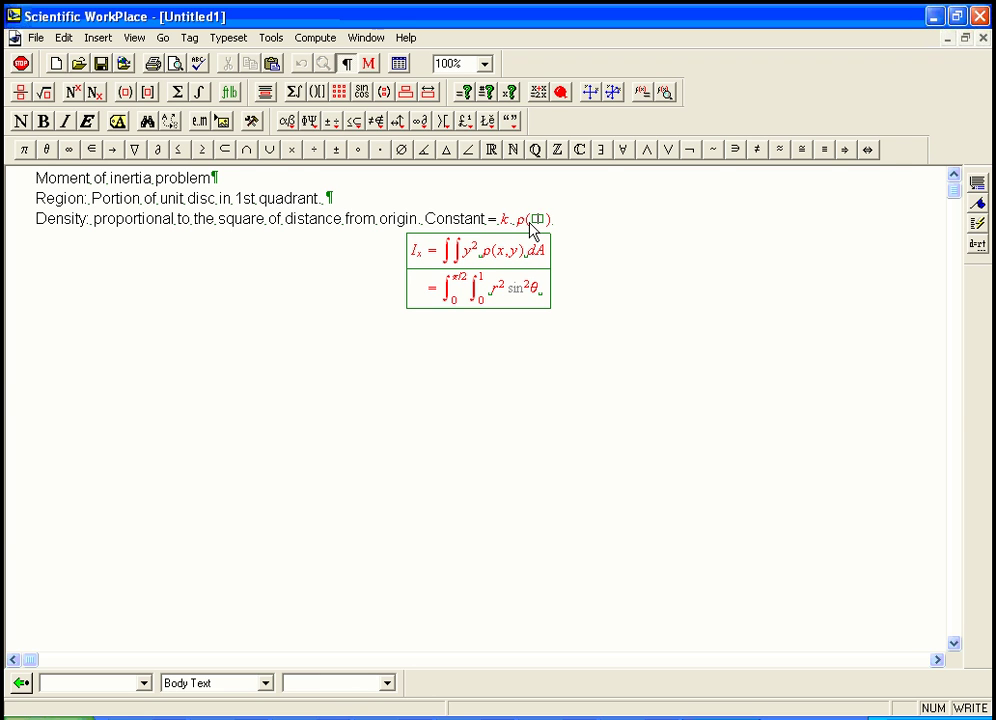
type("x,y) =")
key("ctrl+g")
key("r")
key("ctrl+9")
type("r")
key("Right")
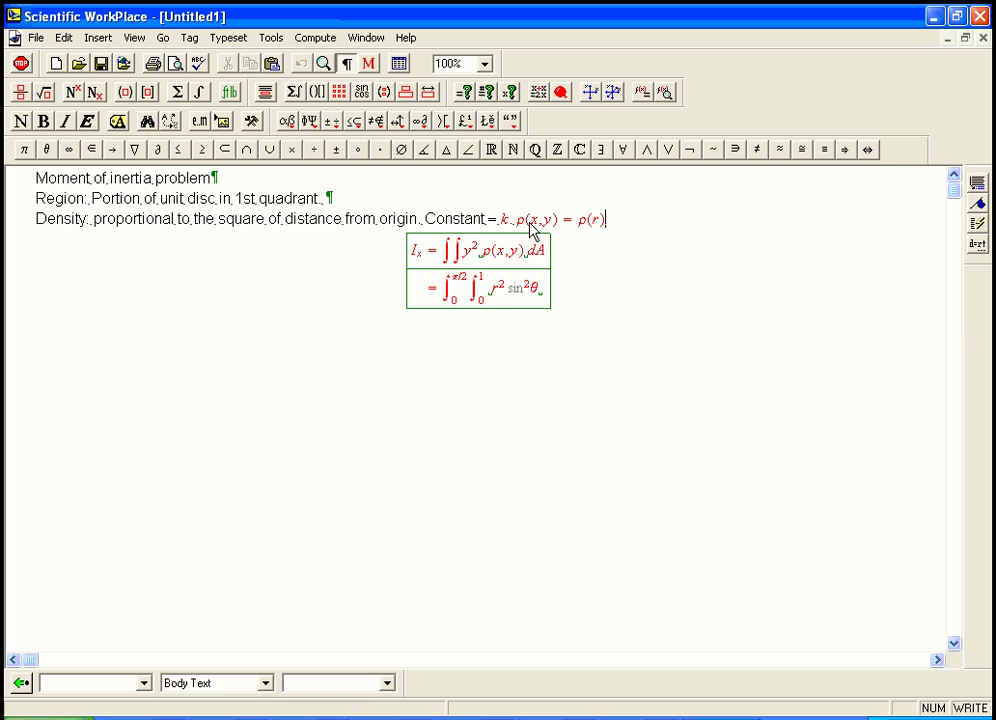
type("= k")
type("r")
key("ctrl+h")
type("2")
type("kr")
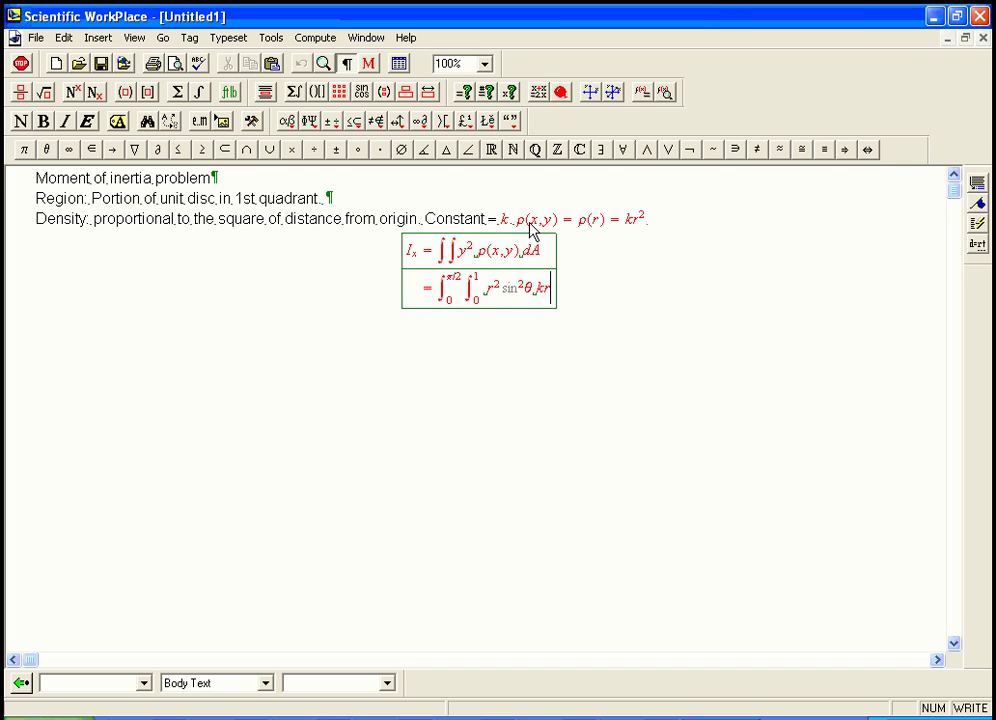
Complete row two's integrand with kr² r dr dθ.
key("ctrl+h")
type("2 r")
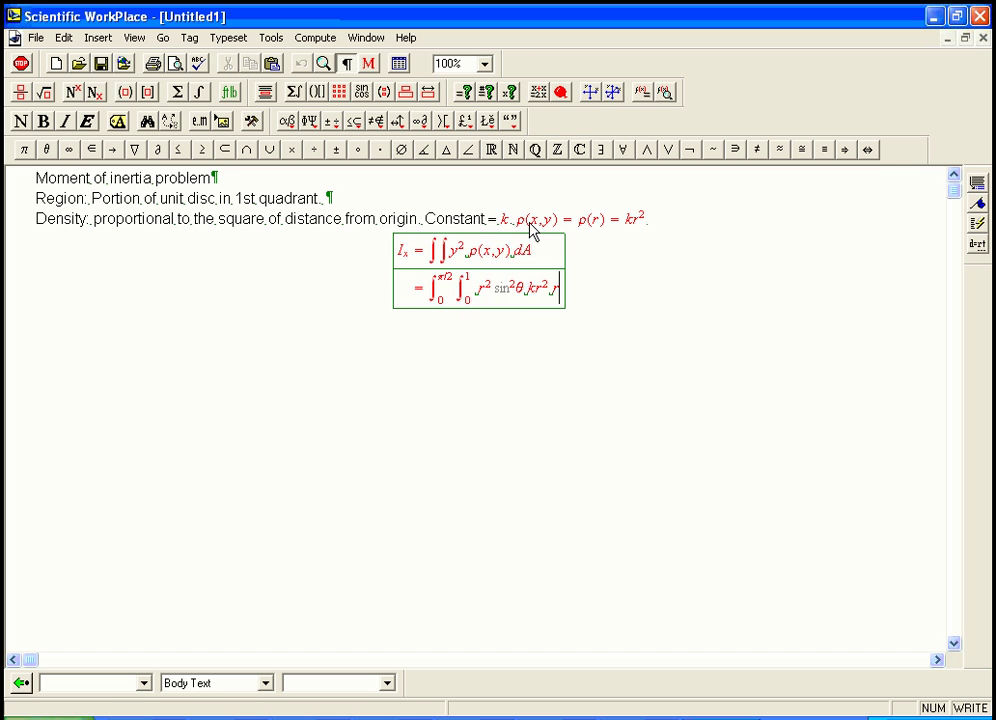
type(" dr")
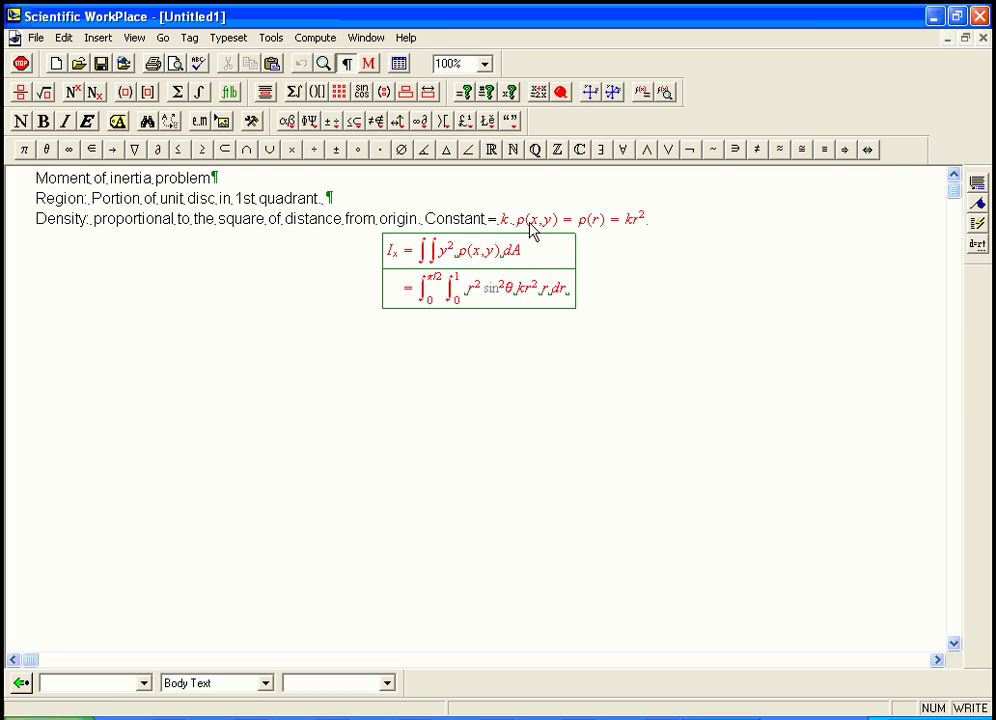
key("ctrl+g")
type("q")
type("dθ")
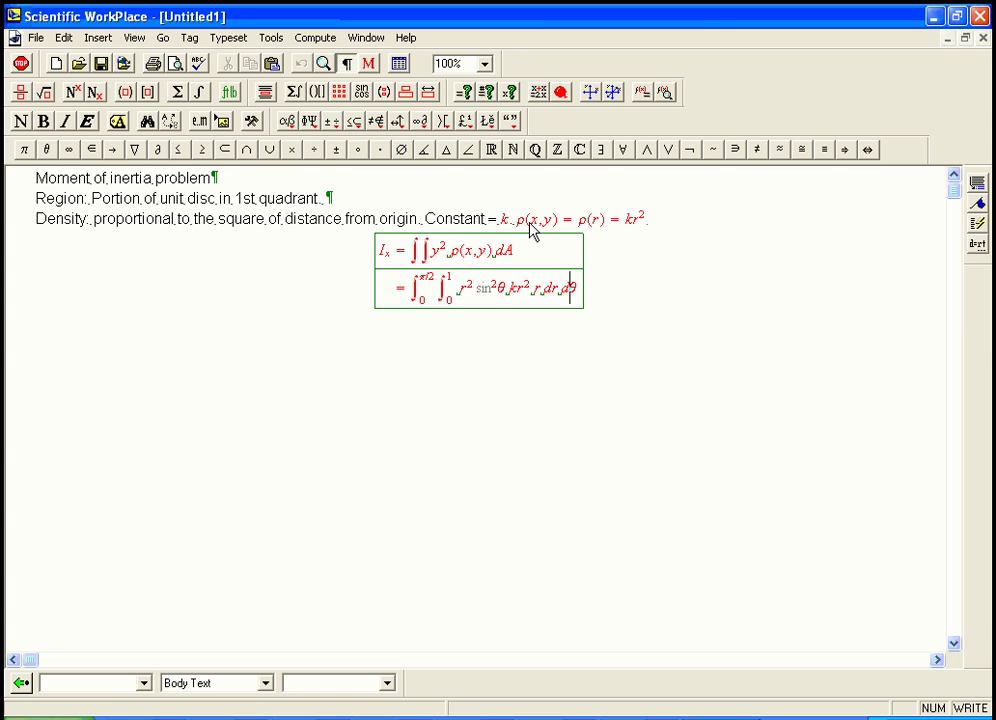
Start a third row with = ∫₀^{π/2} sin²θ dθ.
key("Return")
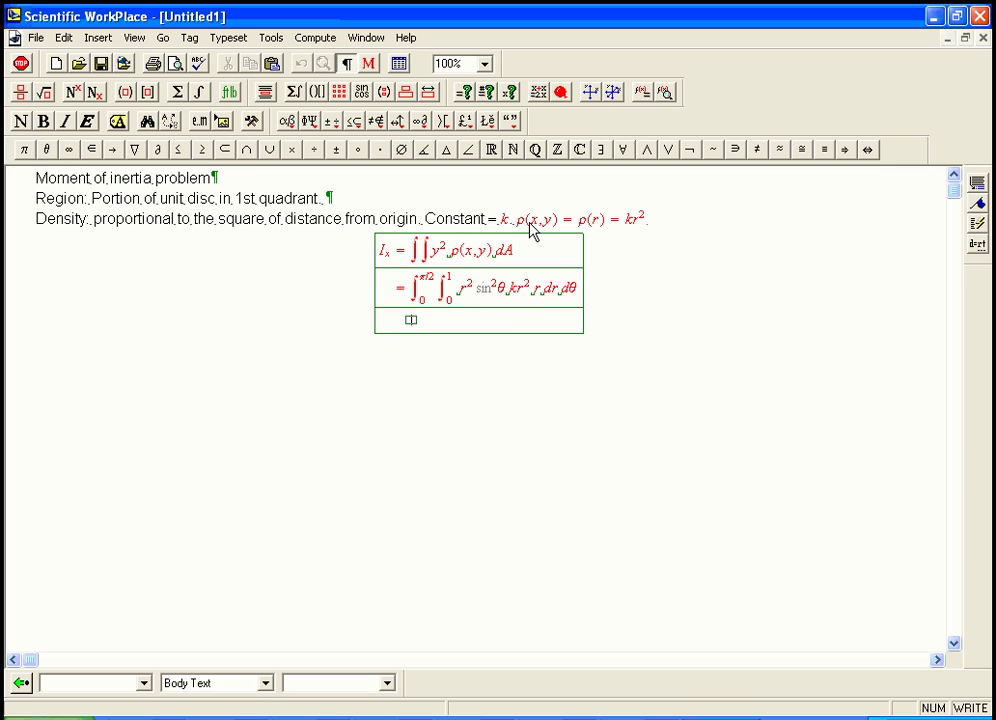
type("=")
key("ctrl+i")
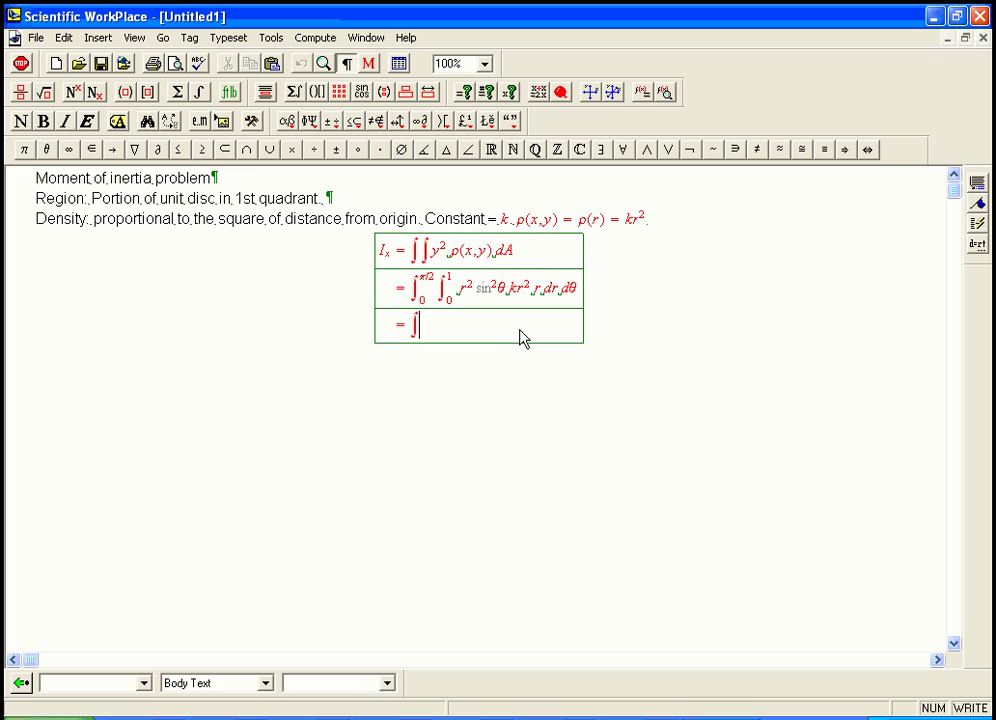
key("ctrl+l")
type("0")
key("ctrl+h")
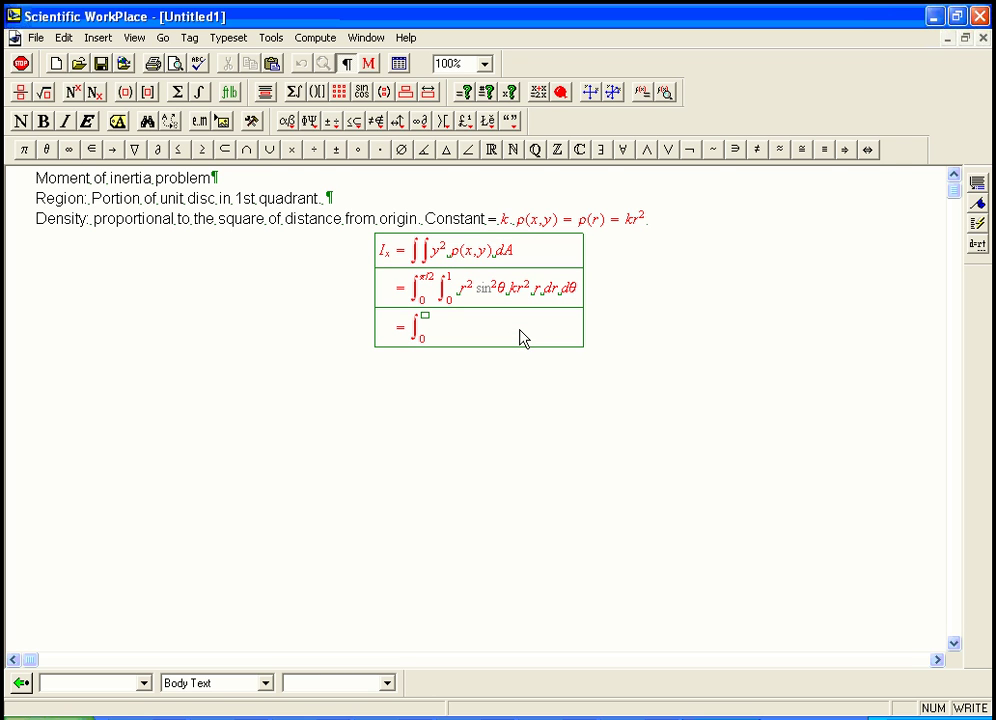
key("ctrl+g")
type("p/2")
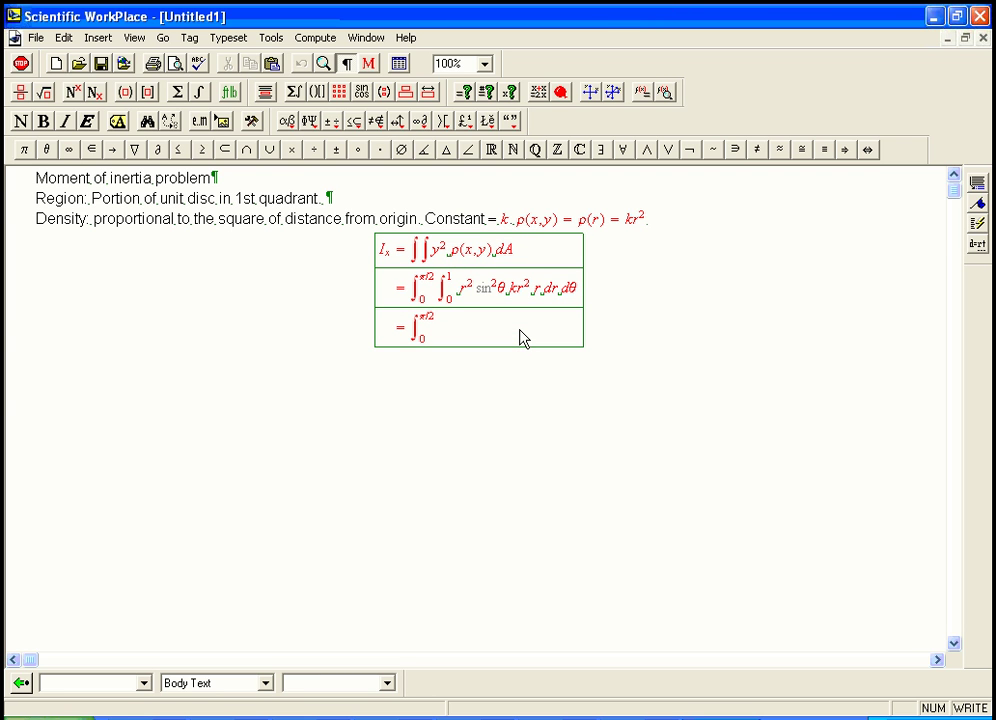
type("sin")
key("ctrl+h")
type("2")
key("Right")
key("ctrl+g")
type("q d")
key("ctrl+g")
type("q")
Add the integral ∫₀¹ r⁵ dr and insert the constant k before the first integral.
key("ctrl+l")
type("0")
key("ctrl+h")
type("1")
key("Left")
key("Left")
key("Left")
key("Left")
key("Left")
key("Left")
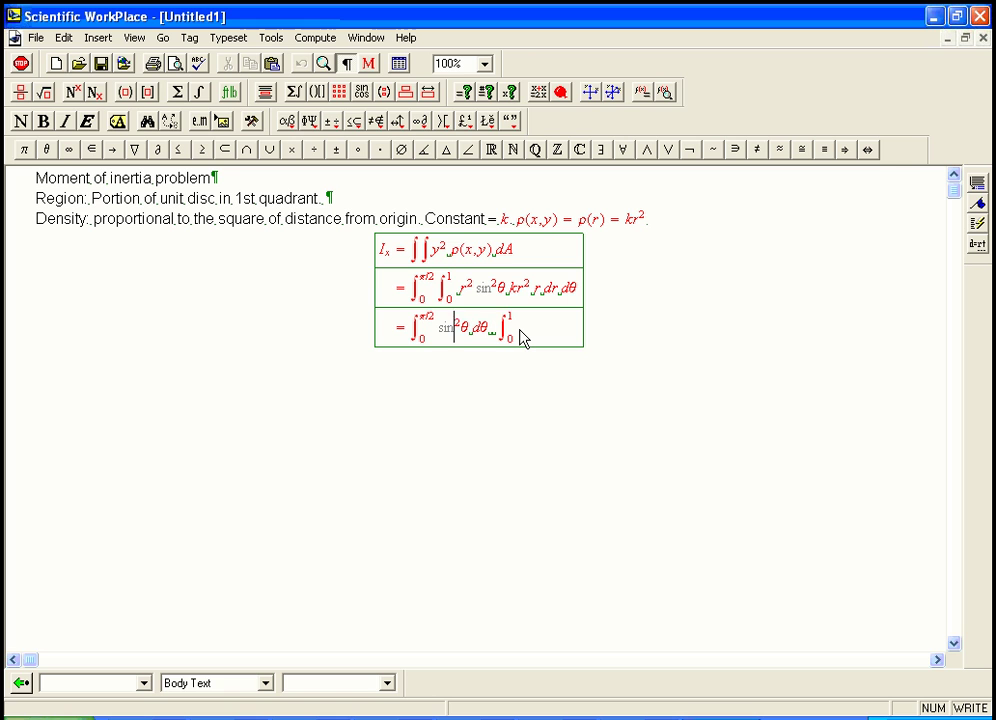
type("k")
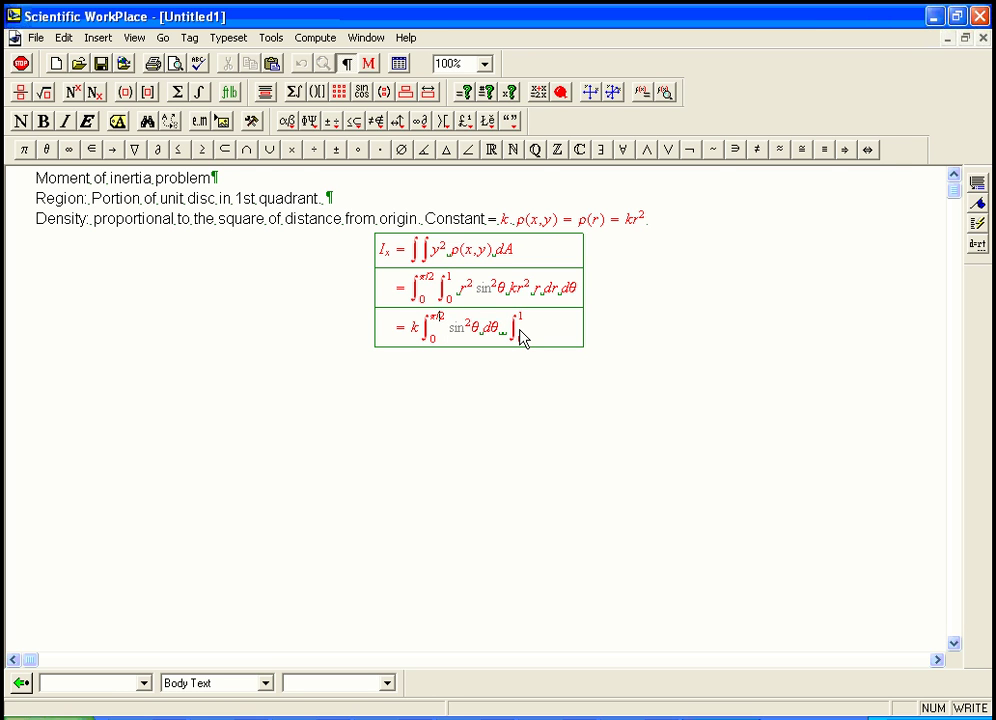
left_click(521, 334)
type("r^5 dr")
Add a new row reading = k/6 ∫₀^{π/2}.
key("Return")
type("= ")
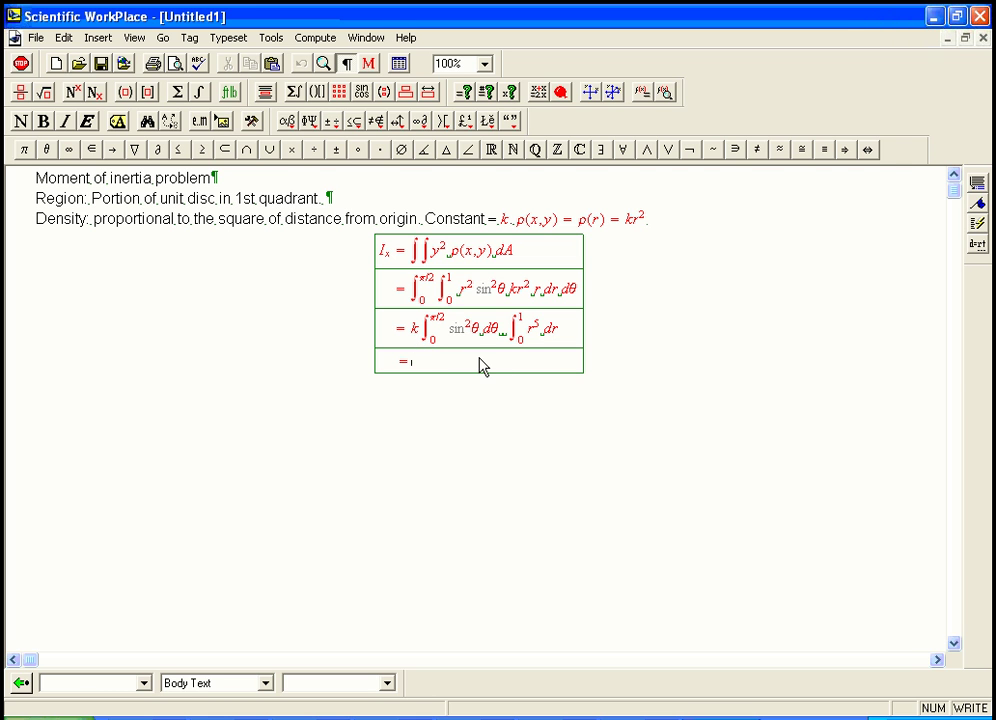
type("k")
key("shift+Left")
key("ctrl+f")
type("6")
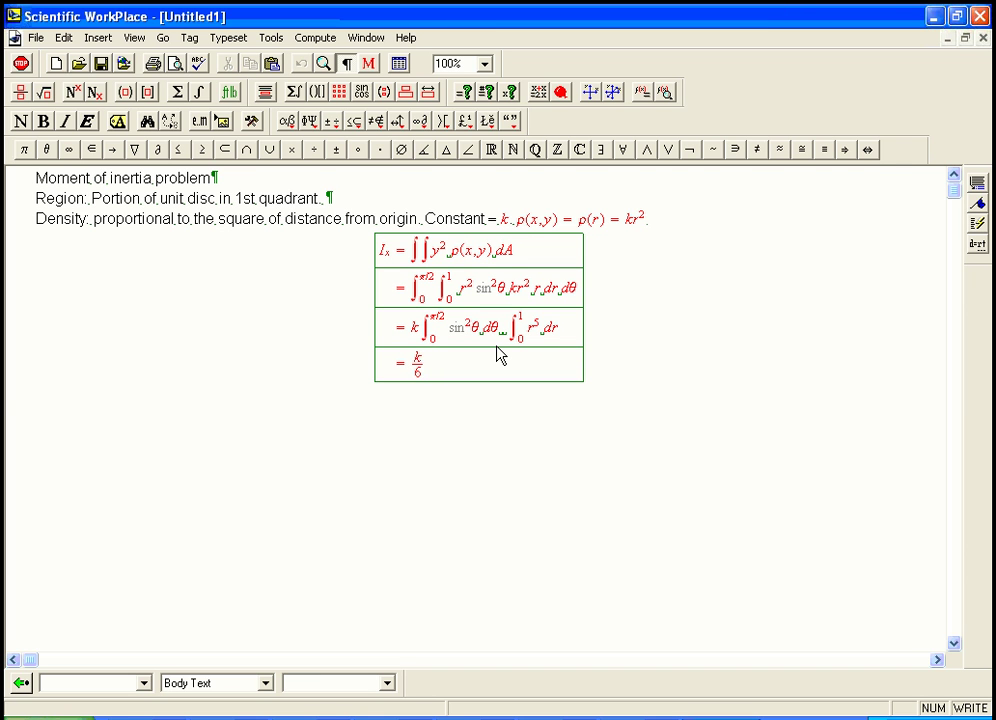
key("Right")
key("ctrl+i")
key("ctrl+l")
type("0")
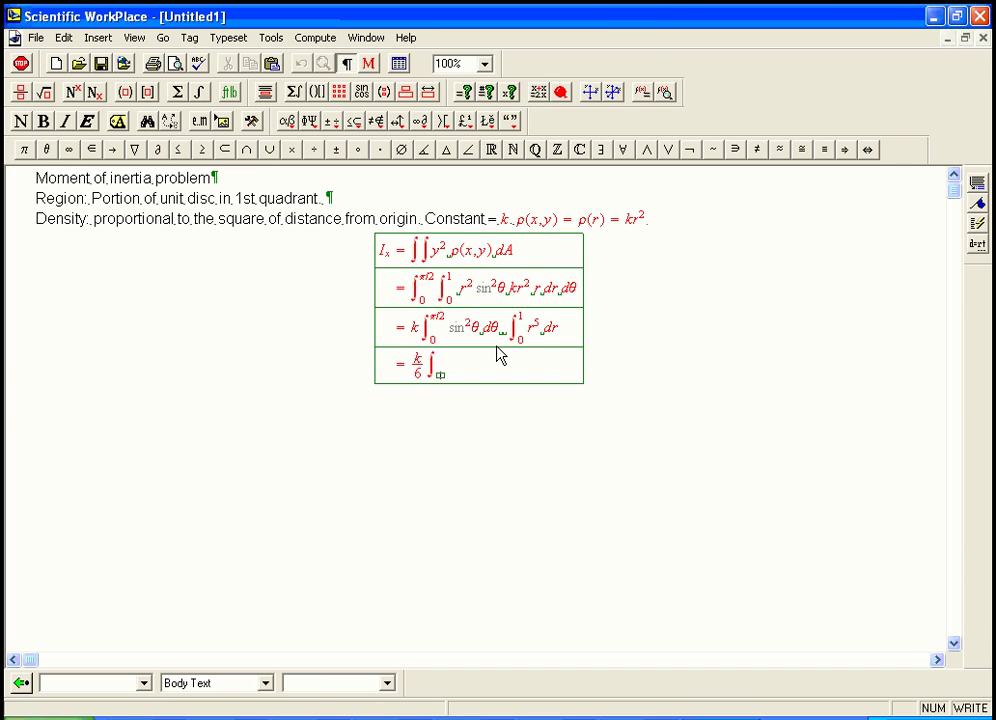
key("ctrl+h")
key("ctrl+g")
type("p/2")
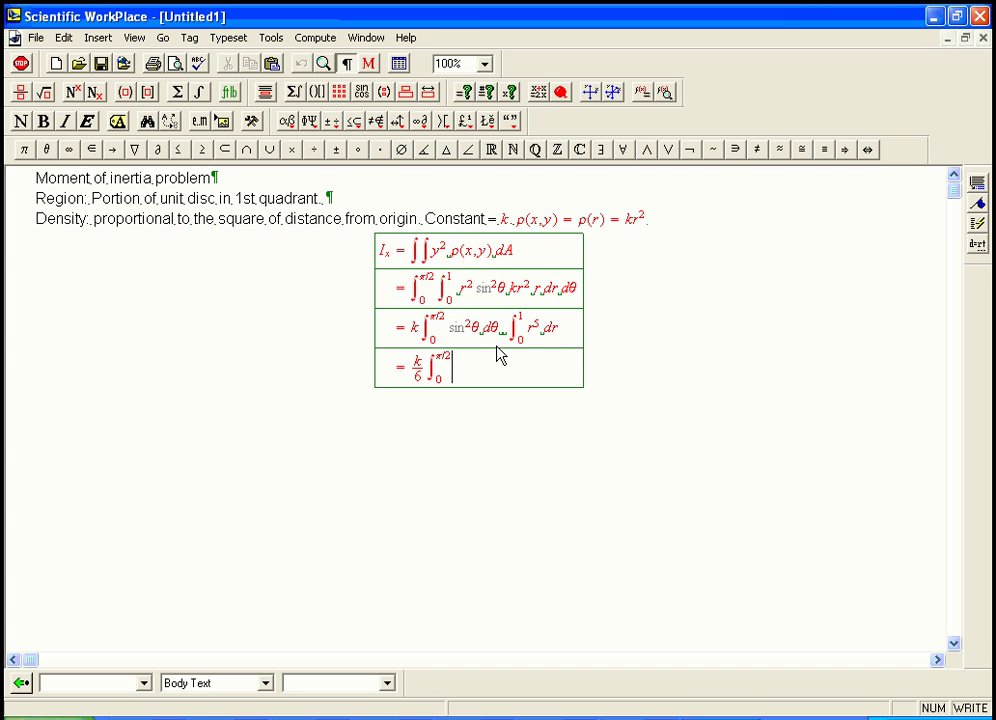
Write the integrand ((1 − cos 2θ)/2) dθ in expanding brackets and start a fifth '=' row.
key("ctrl+9")
key("ctrl+f")
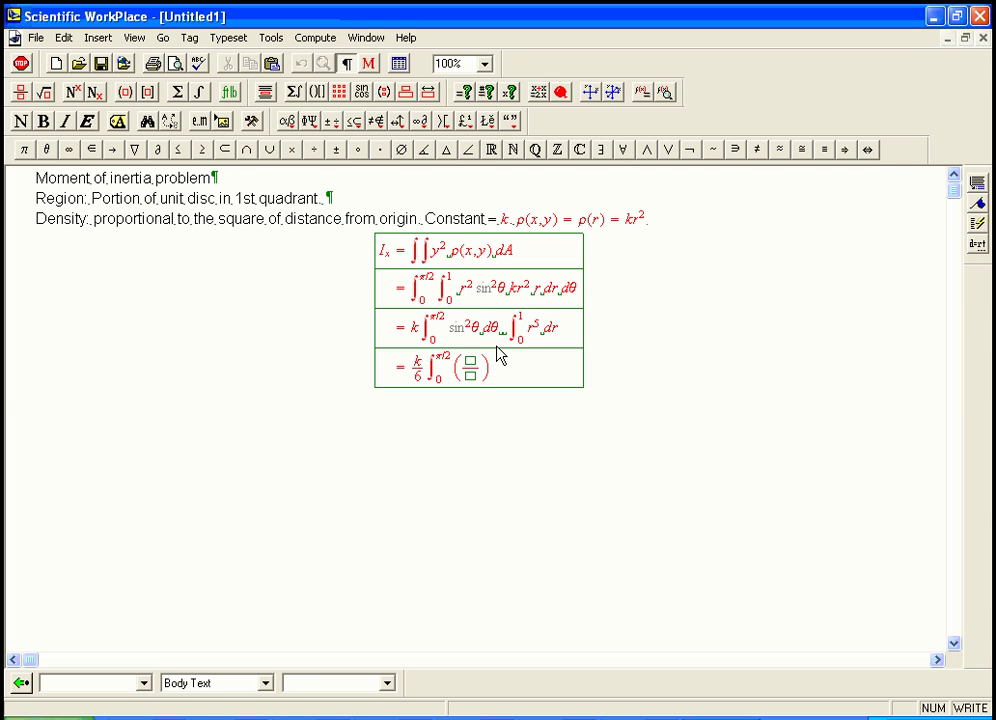
type("1-cos2")
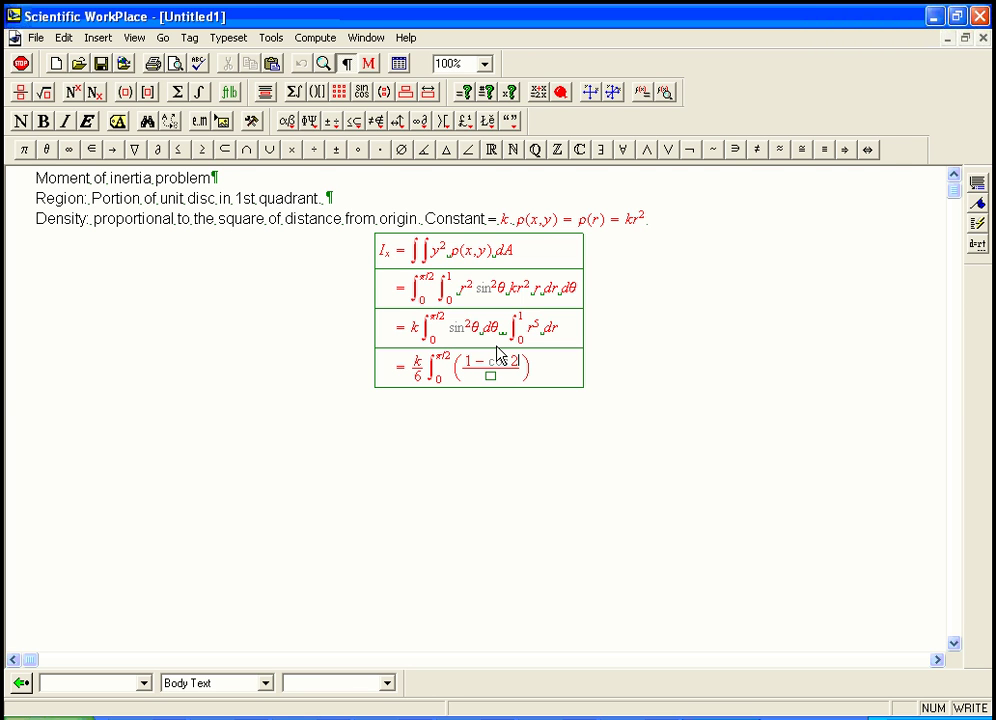
type("θ")
key("Tab")
type("2")
key("Right")
key("Right")
type("dθ")
key("Return")
type("=")
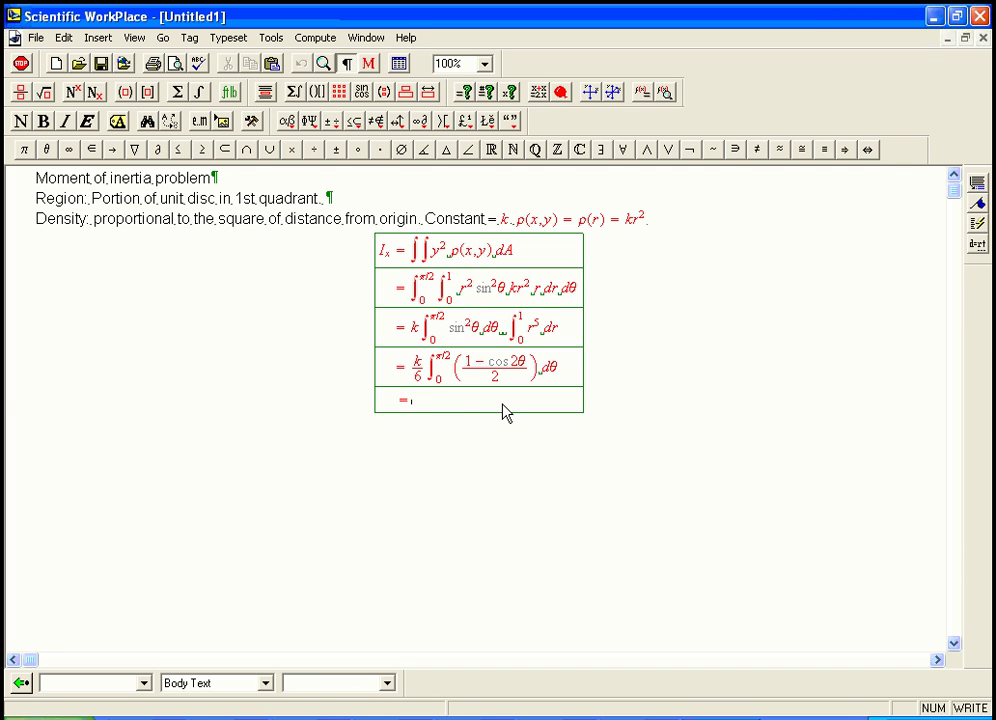
Start row five with the fraction k/12, correcting the denominator from 6 to 12.
key("ctrl+f")
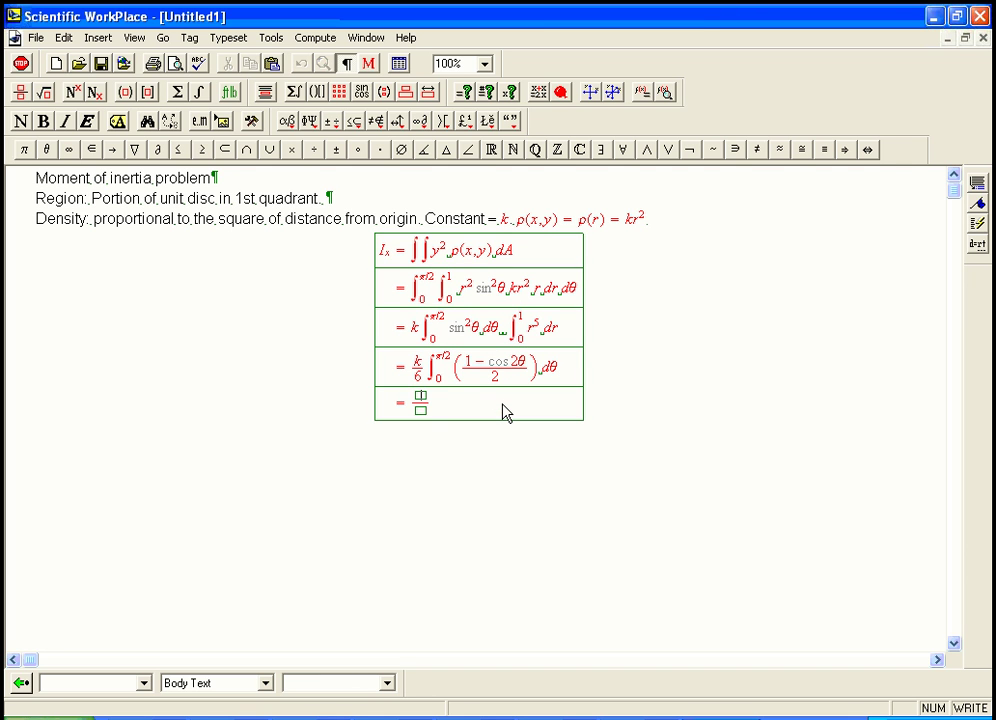
type("k/")
key("Down")
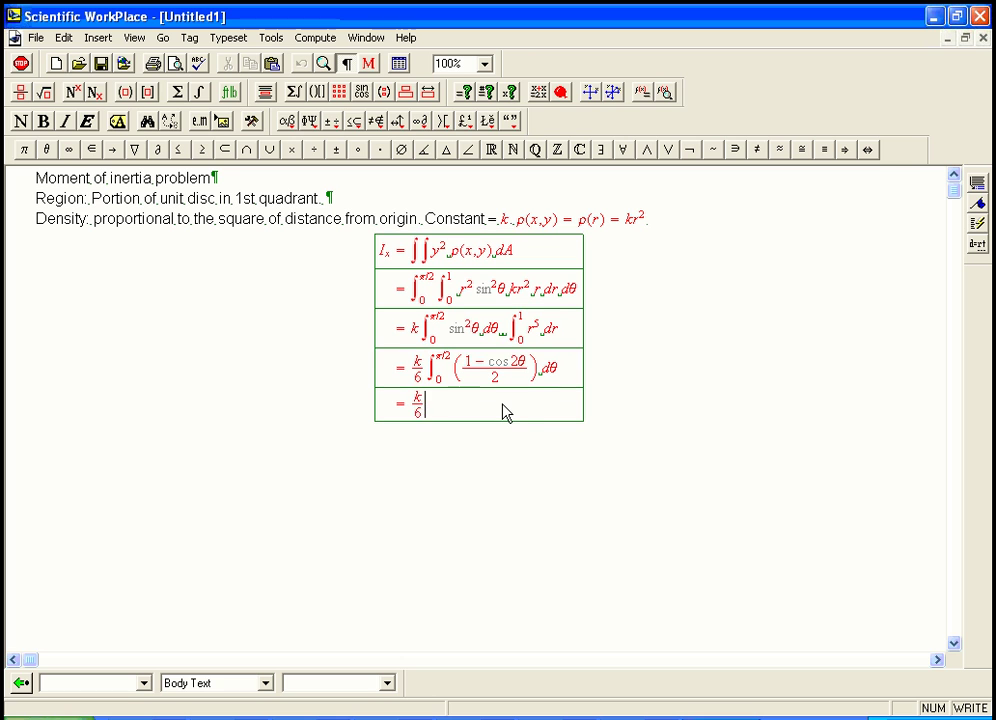
type("6")
key("Right")
key("ctrl+i")
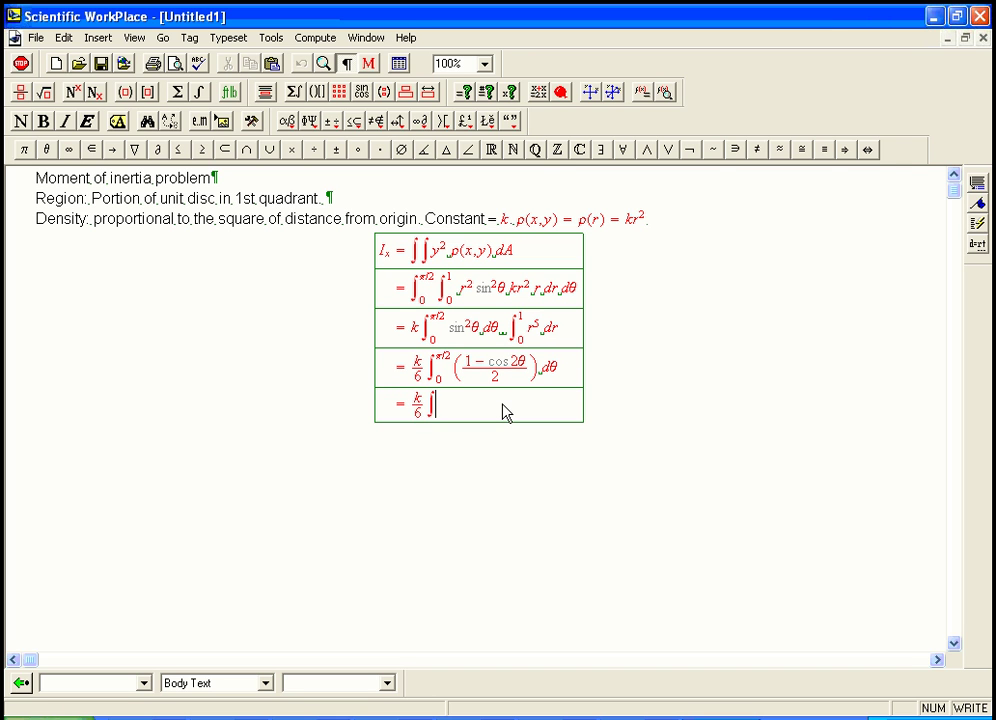
key("Left")
key("Left")
key("BackSpace")
type("12")
key("Right")
key("Delete")
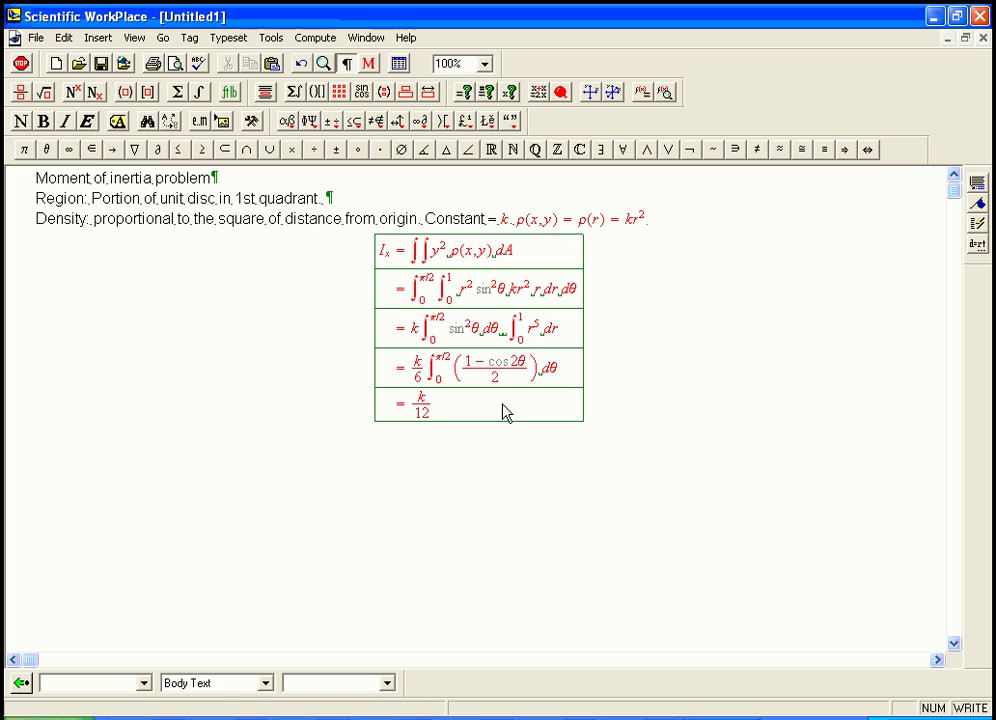
Add the expanding parentheses (θ − ½ sin 2θ) after k/12.
key("ctrl+9")
type("θ-")
key("ctrl+f")
type("1")
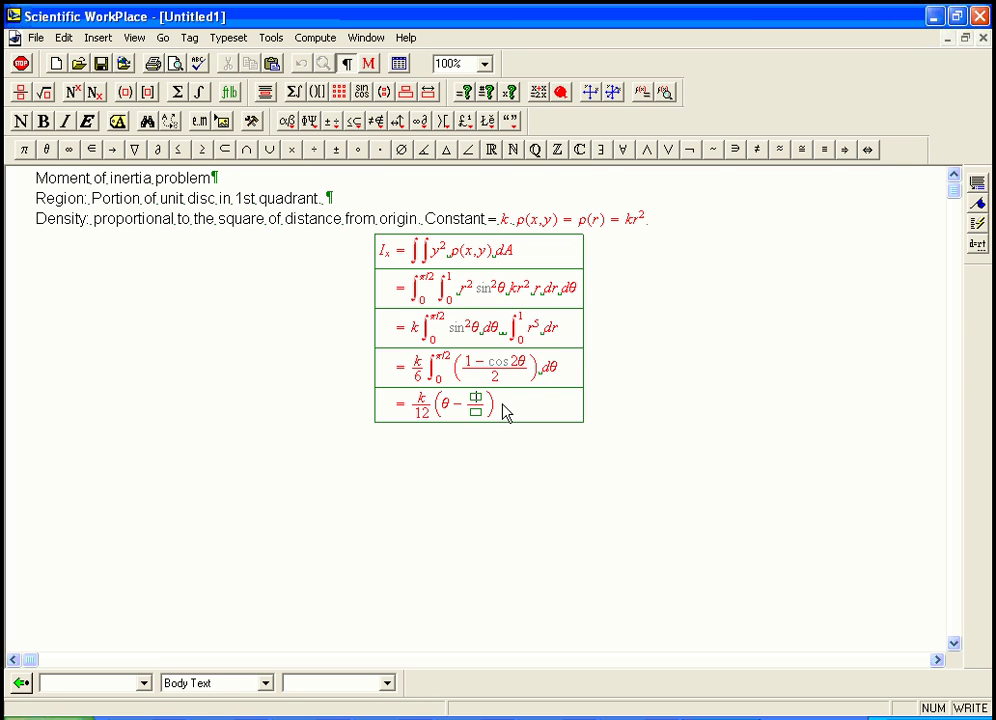
key("Tab")
type("2")
key("Right")
type("sin ")
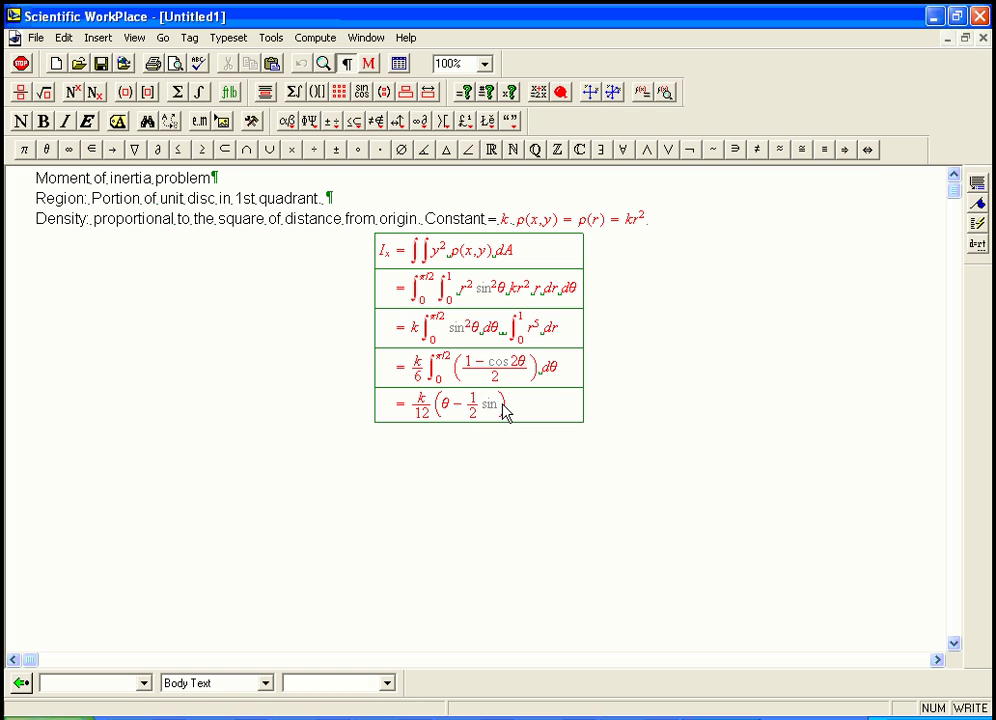
type("2θ")
Give the bracket limits 0 to π/2, then start a sixth row with '='.
key("Right")
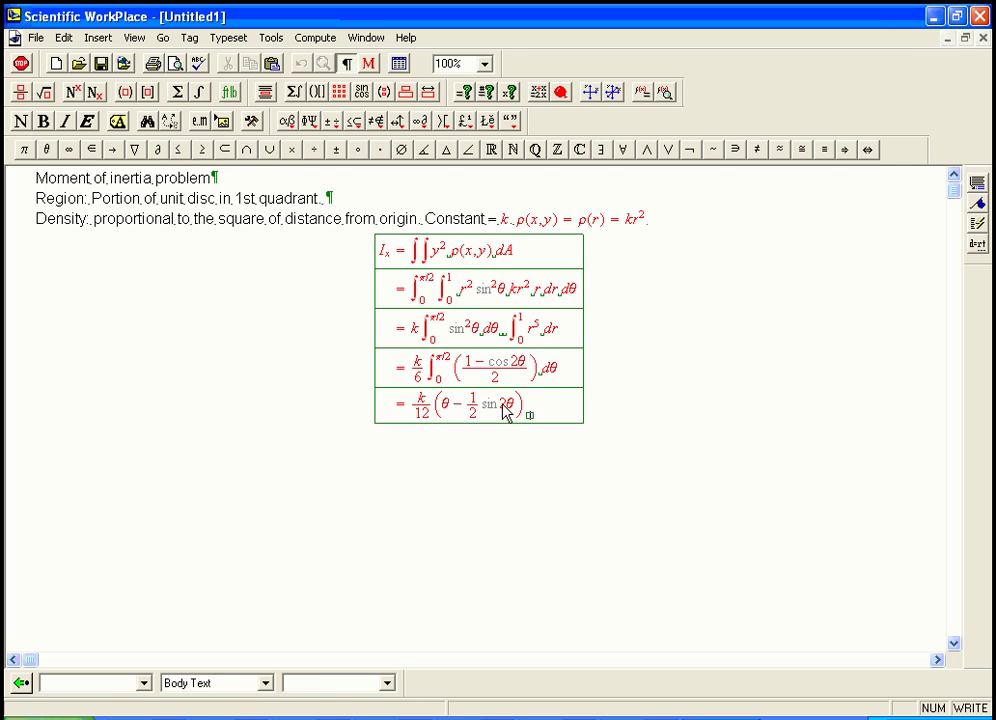
type("0")
key("ctrl+h")
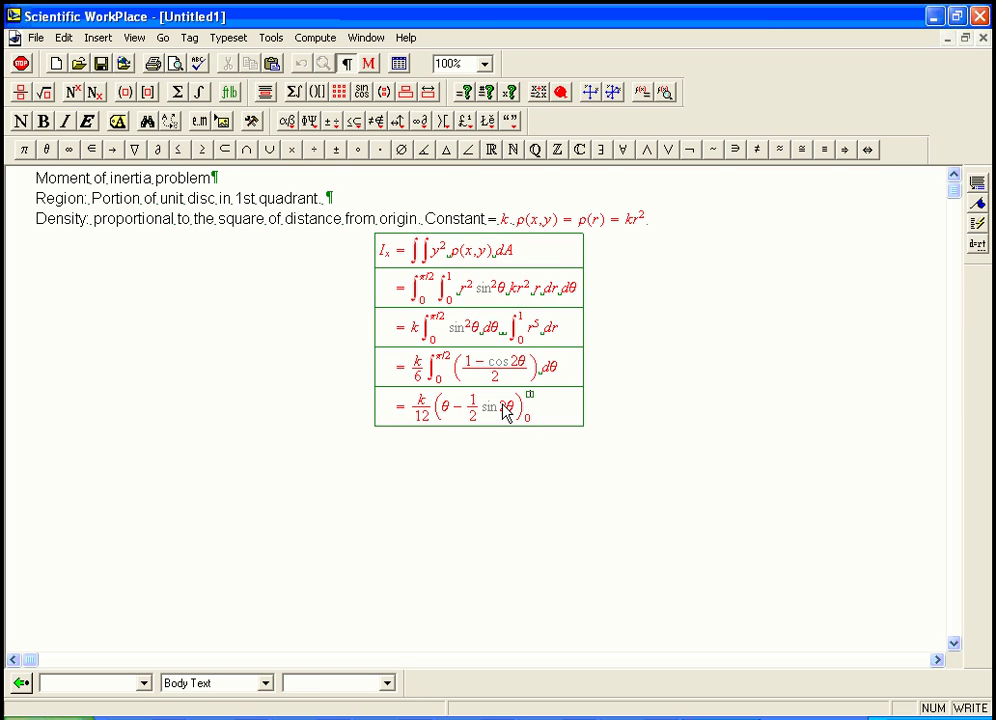
type("π/2")
key("Return")
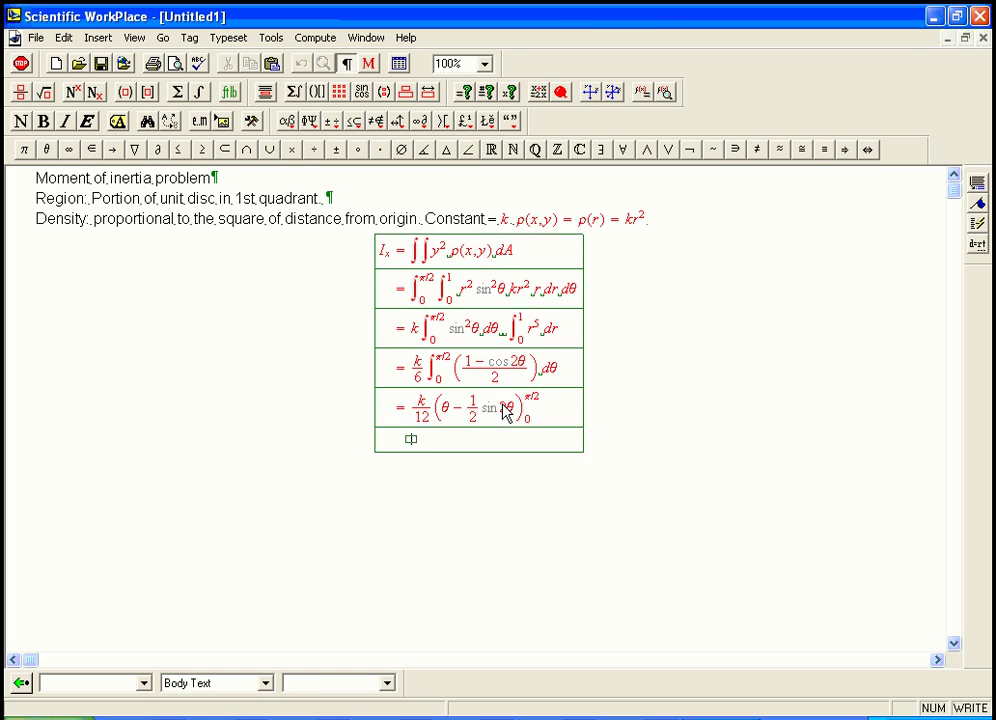
type("=")
Enter the fraction kπ/24 as the final value in the sixth row.
key("ctrl+f")
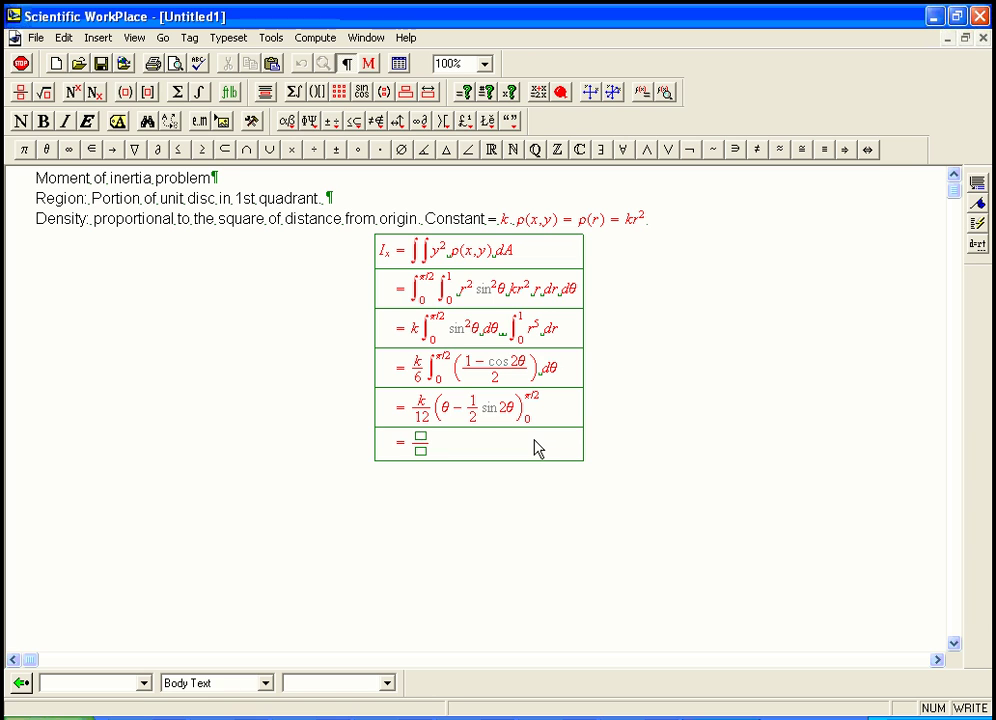
type("kπ")
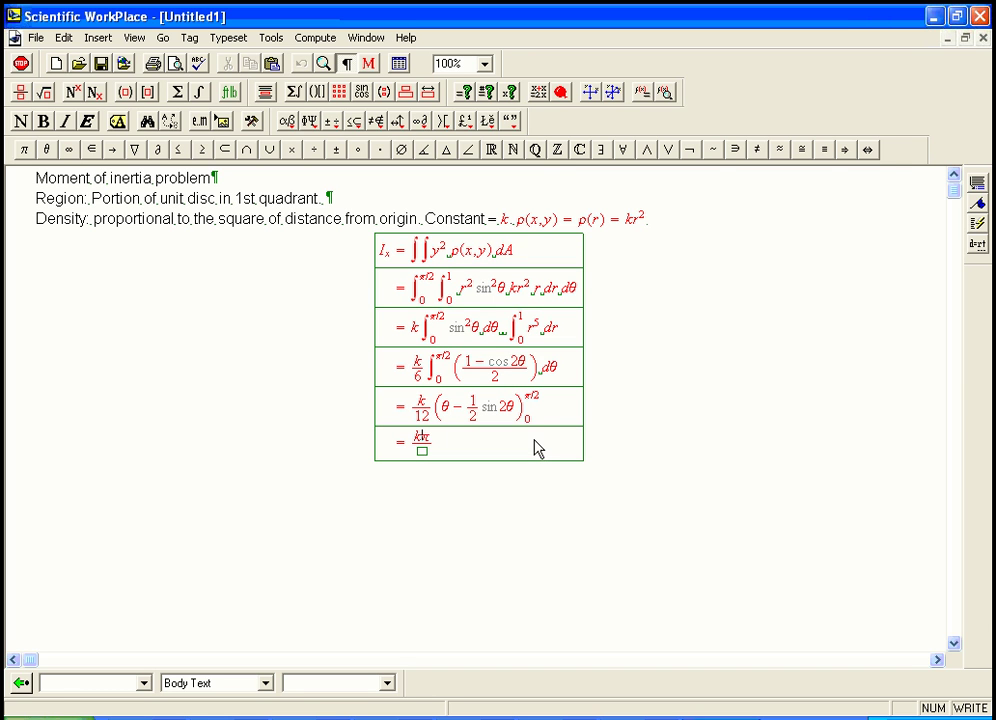
key("Tab")
type("24")
key("Right")
key("Right")
Write 'By symmetry (about line y = x)' with y = x in math, then add a display below.
key("Return")
type("By sy")
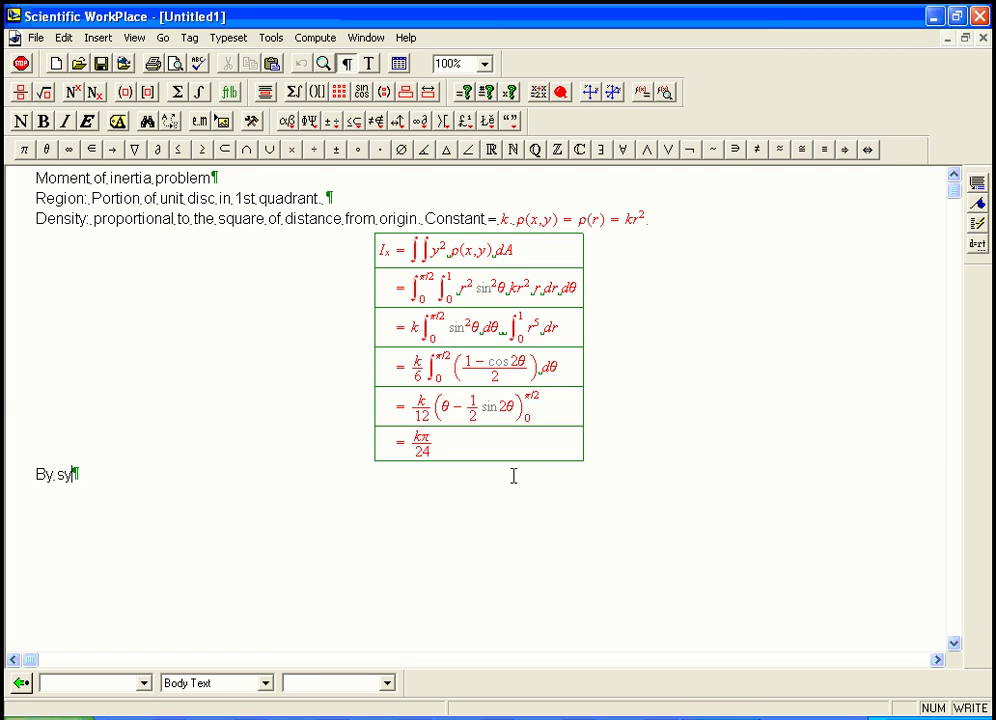
type("mmetry,")
key("BackSpace")
key("BackSpace")
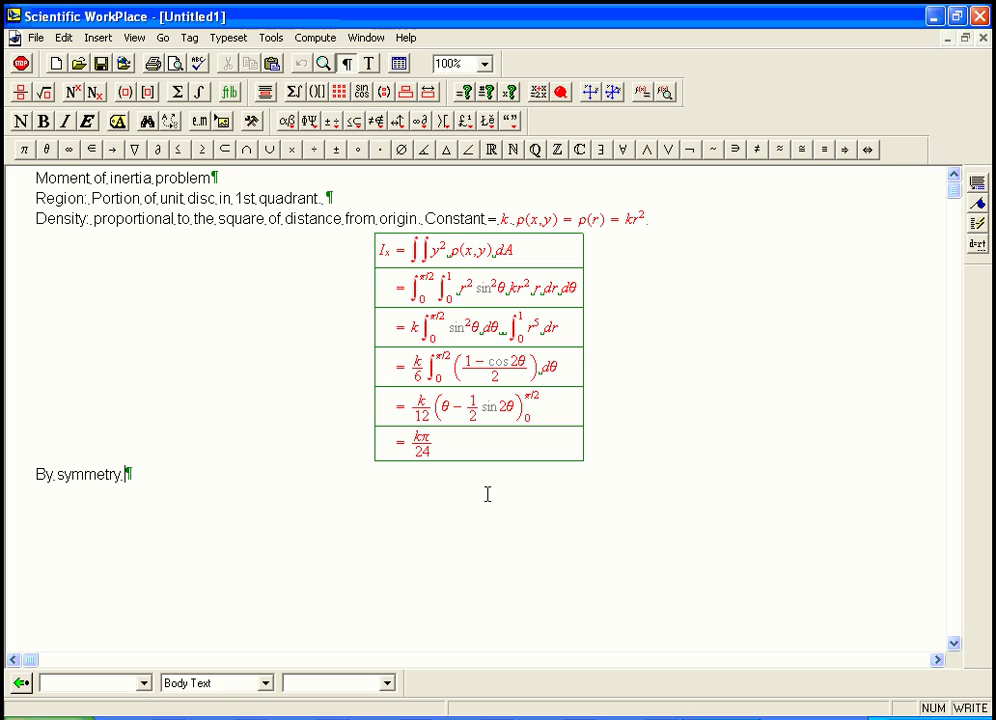
type("(about line")
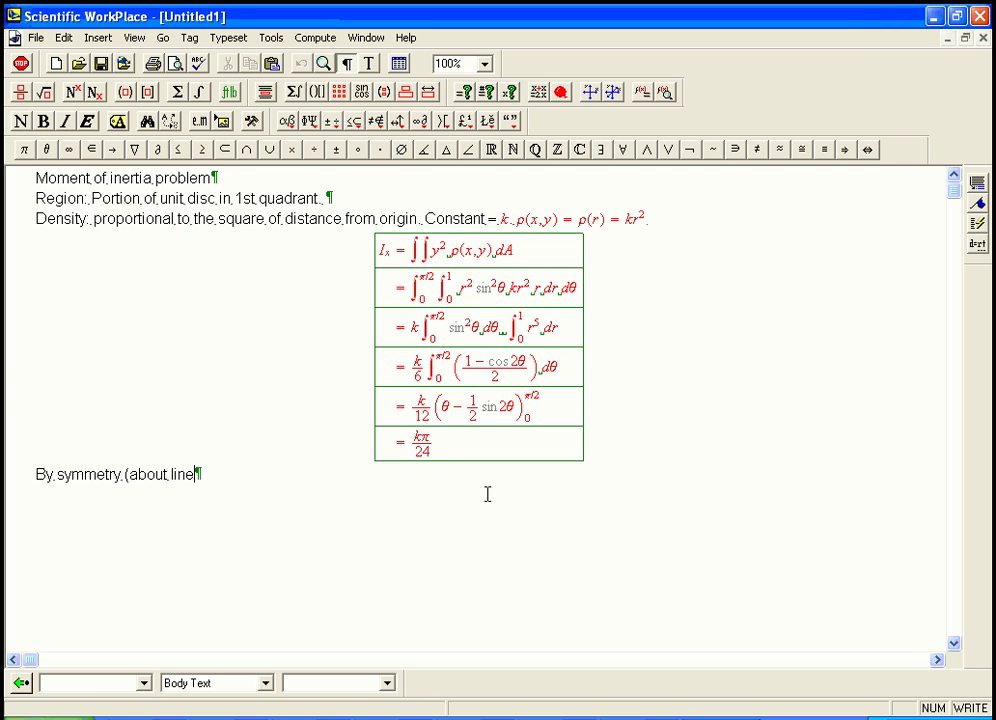
key("ctrl+m")
type("y=x")
key("ctrl+t")
type(")")
key("ctrl+d")
Type sin²θ in the new display.
type("sin^2")
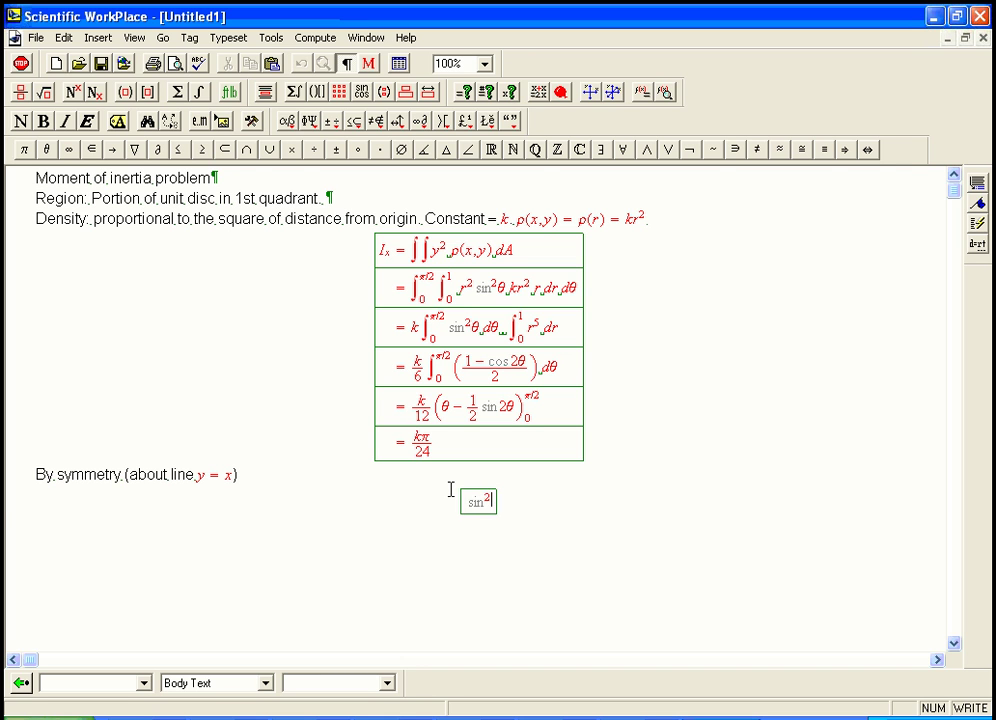
key("ctrl+g")
key("q")
Select sin²θ, plot it as a 2D rectangular graph, and select the plot.
triple_click(451, 489)
key("End")
key("shift+Left")
key("shift+Left")
key("shift+Left")
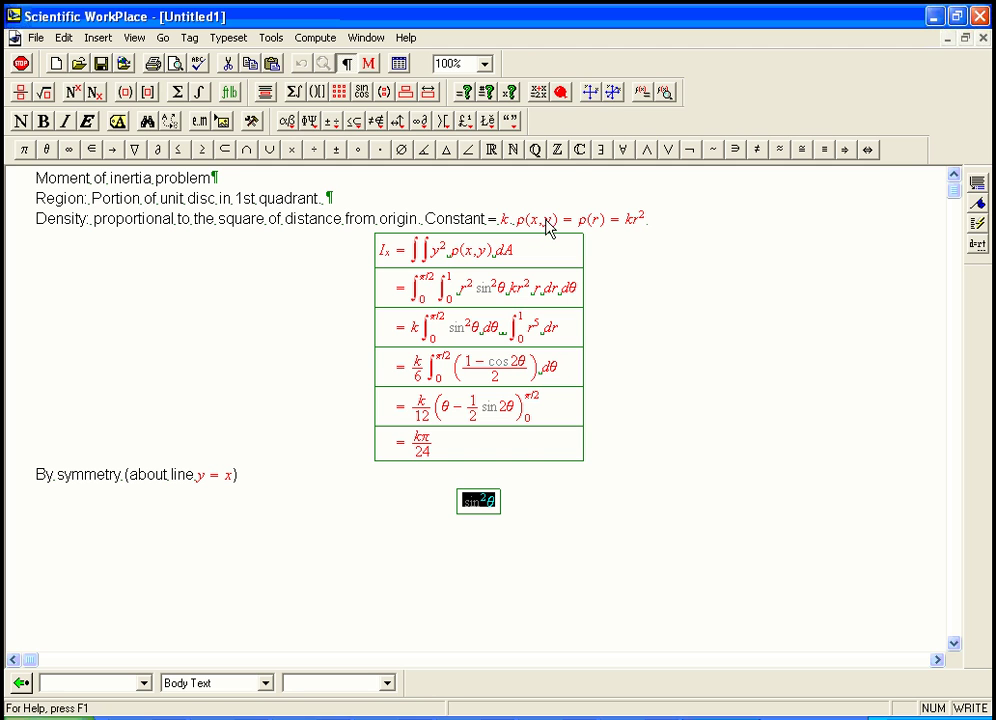
left_click(591, 94)
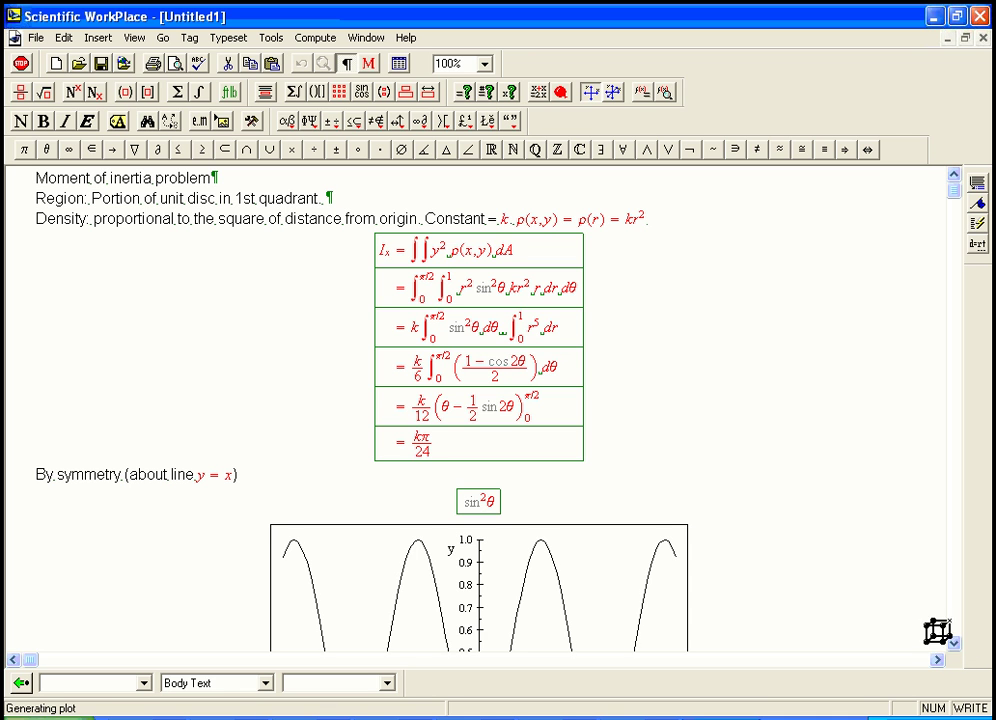
left_click(954, 645)
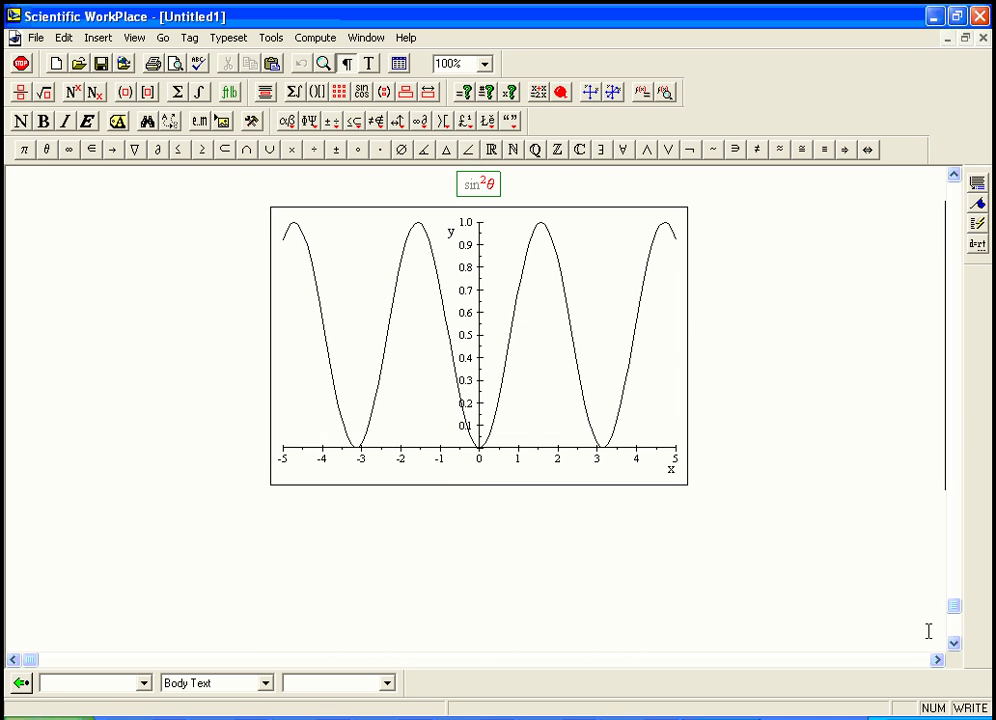
left_click(631, 427)
Add cos²θ as a second item on the plot's Items Plotted list and apply it.
double_click(573, 342)
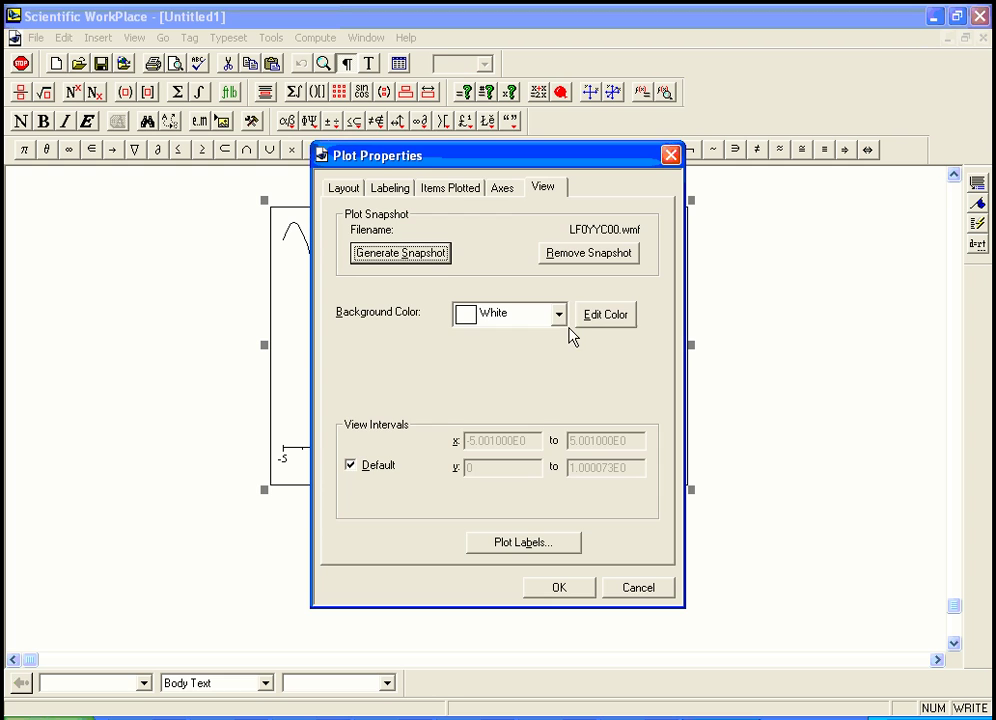
left_click(455, 190)
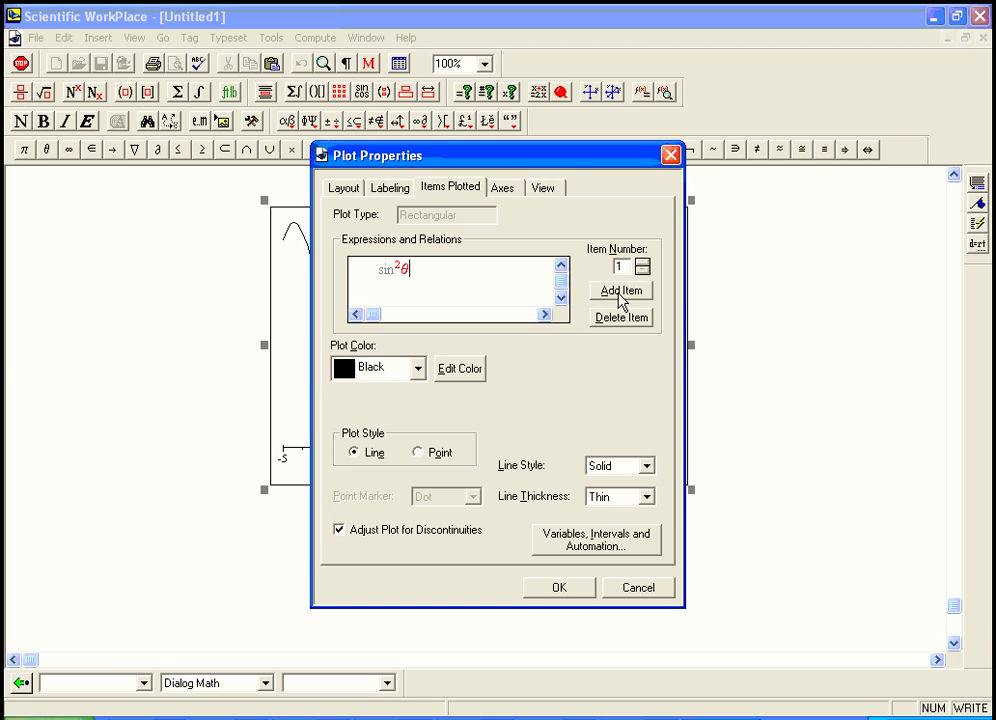
left_click(622, 290)
type("cos")
key("ctrl+h")
type("2")
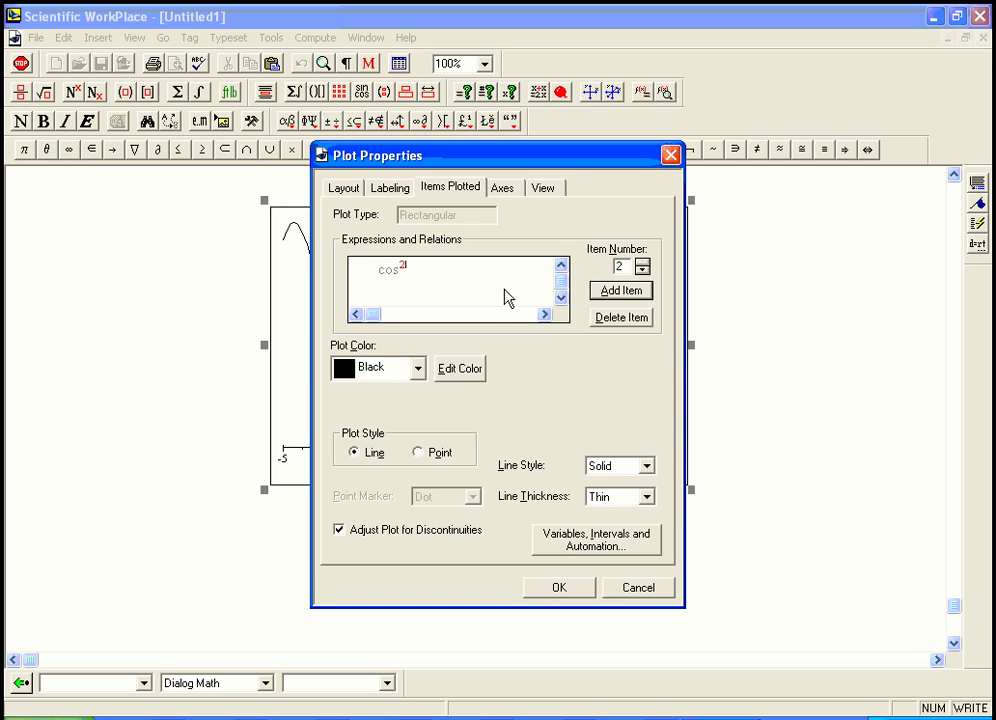
key("Right")
key("ctrl+g")
type("q")
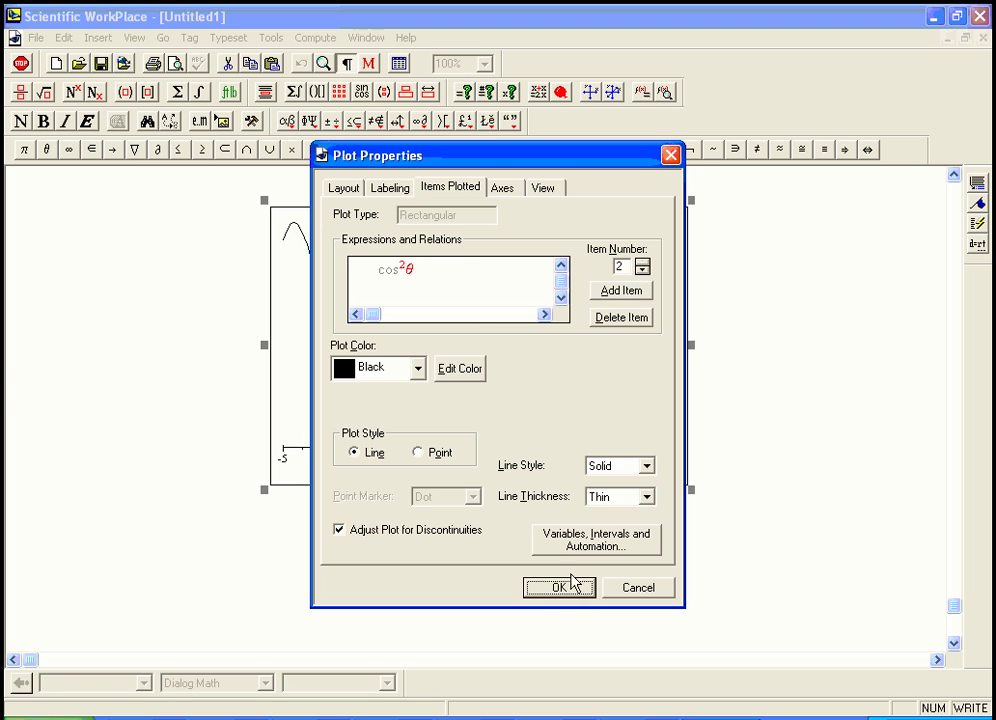
left_click(572, 583)
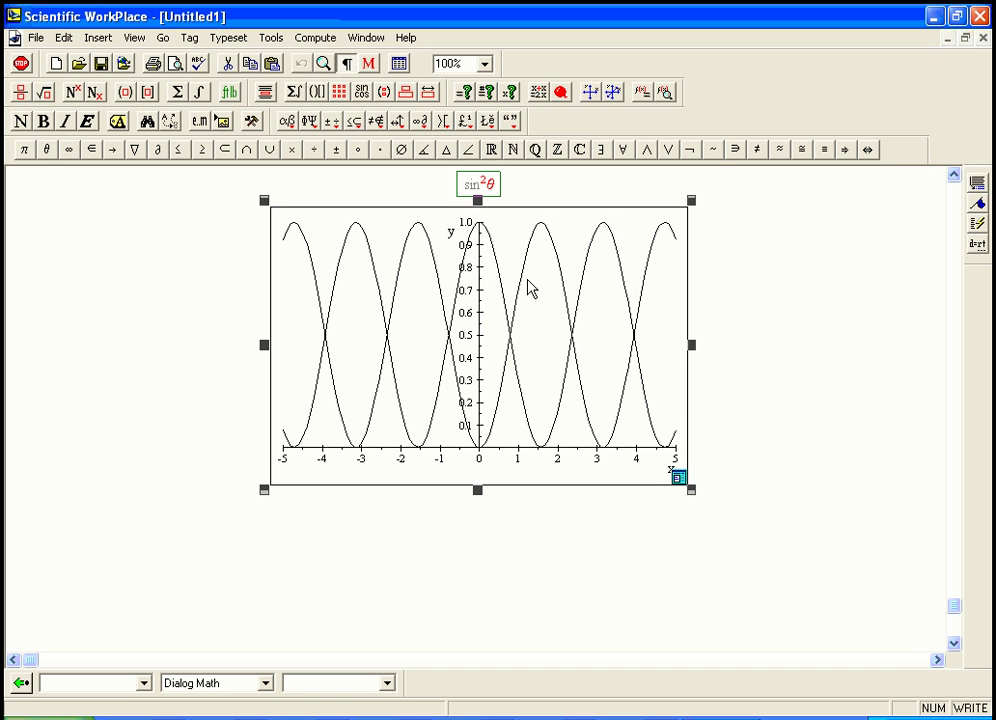
left_click(956, 222)
left_click(269, 475)
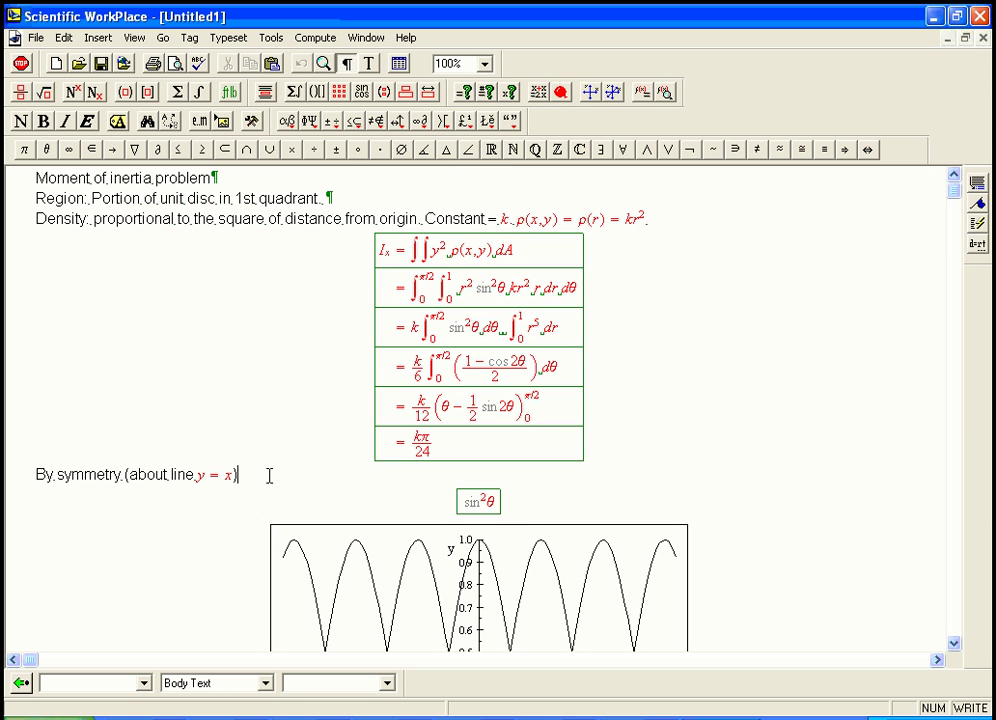
Insert a display after the symmetry sentence stating I_y = I_x.
key("ctrl+d")
type("I")
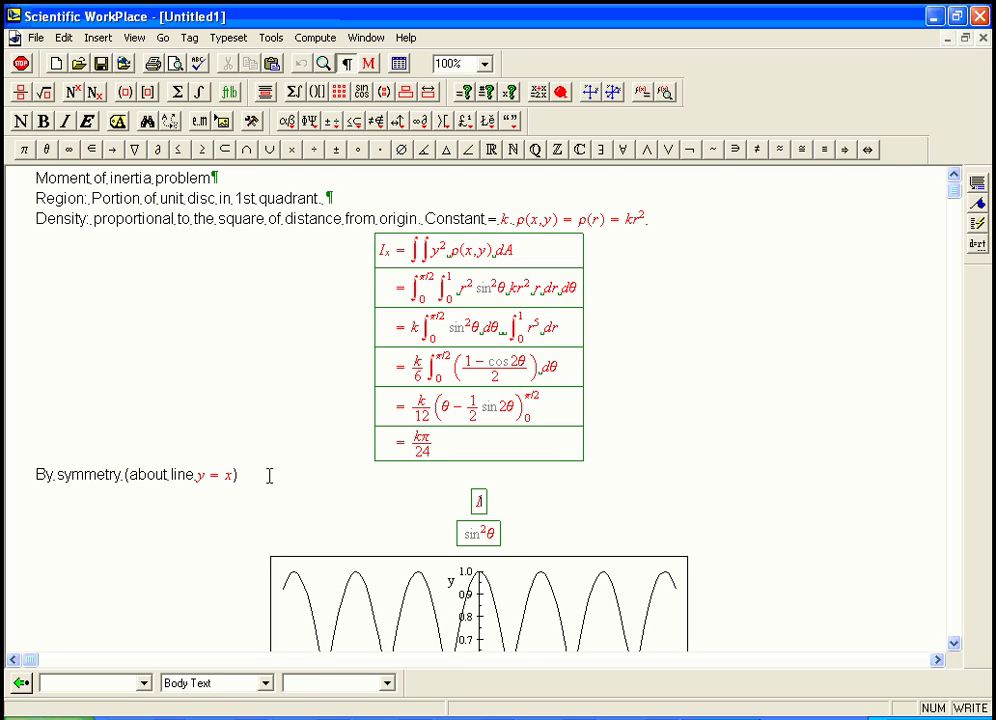
key("ctrl+Down")
type("y")
key("Right")
type("=I")
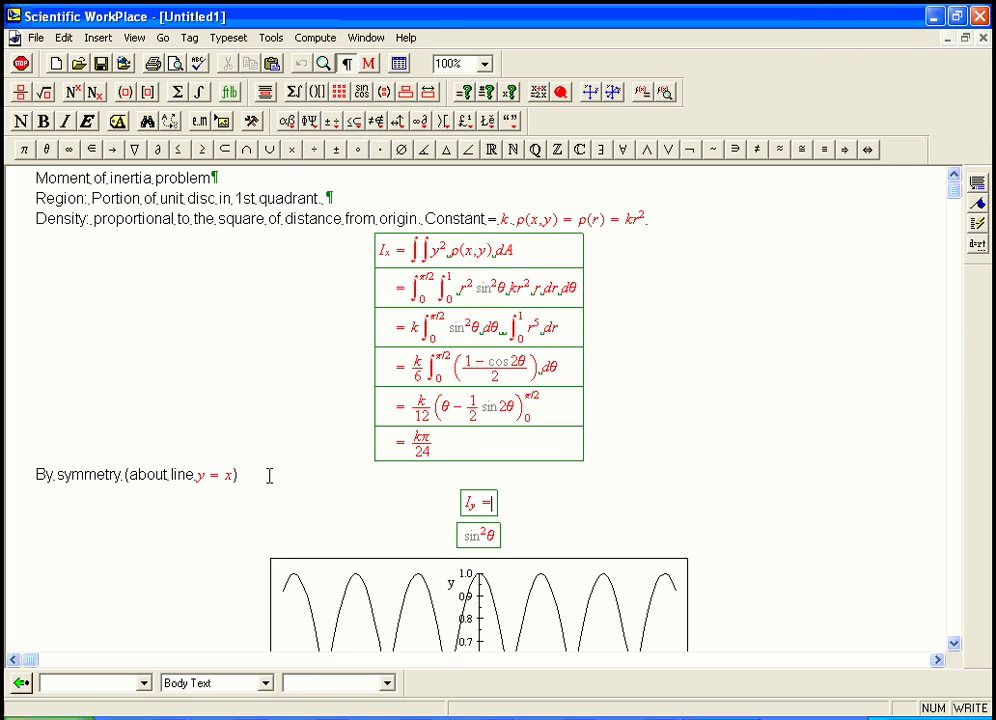
key("ctrl+Down")
type("x")
key("Right")
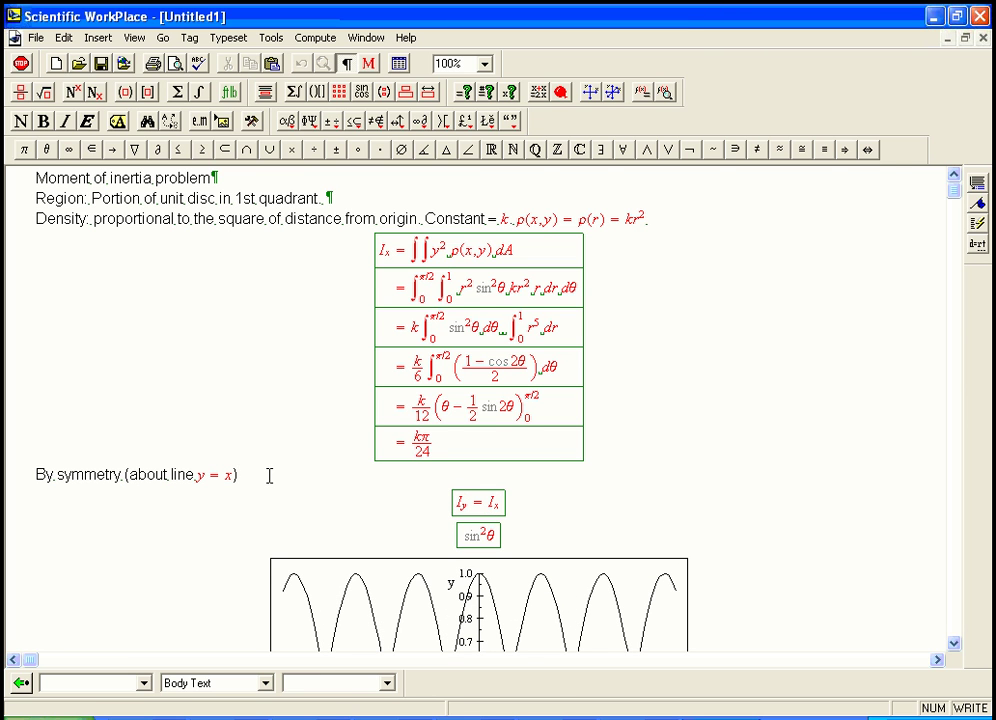
Add a second row reading I_0 = I_x + I_y, removing an accidental integral sign.
key("Return")
type("I")
key("ctrl+Down")
type("0")
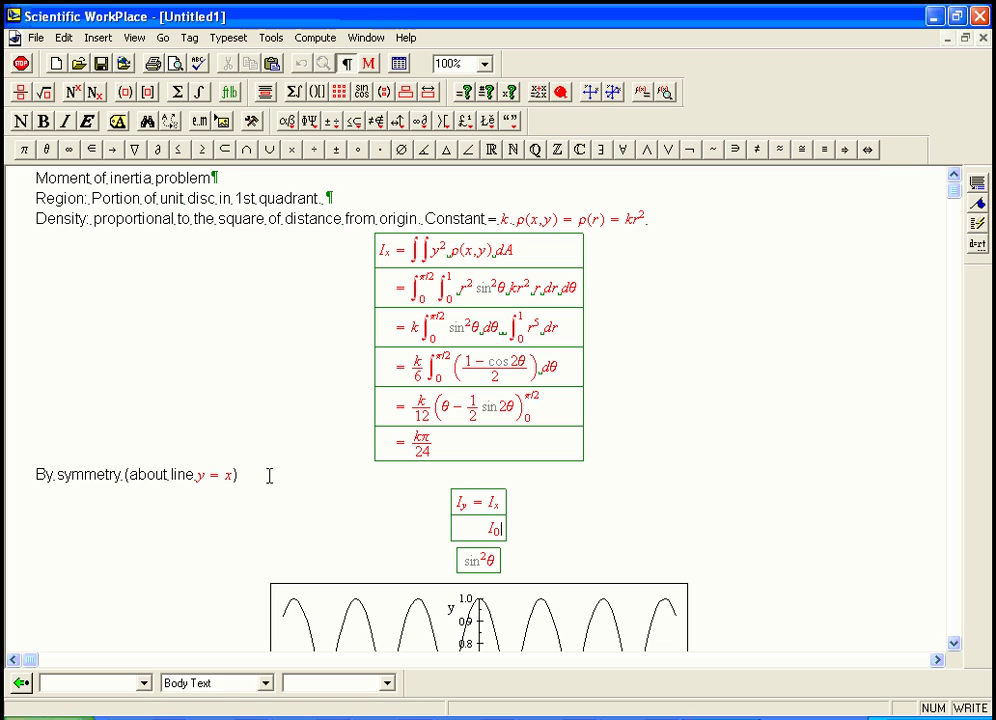
key("Right")
type("= ")
type("I")
key("ctrl+Down")
type("x")
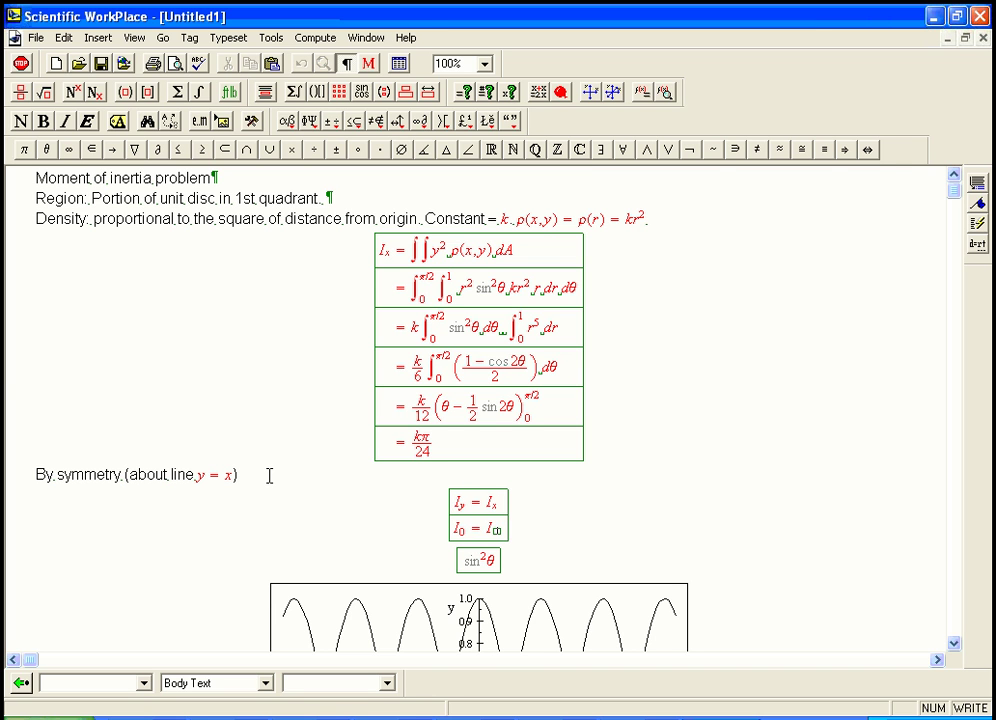
key("Right")
type("+")
key("ctrl+i")
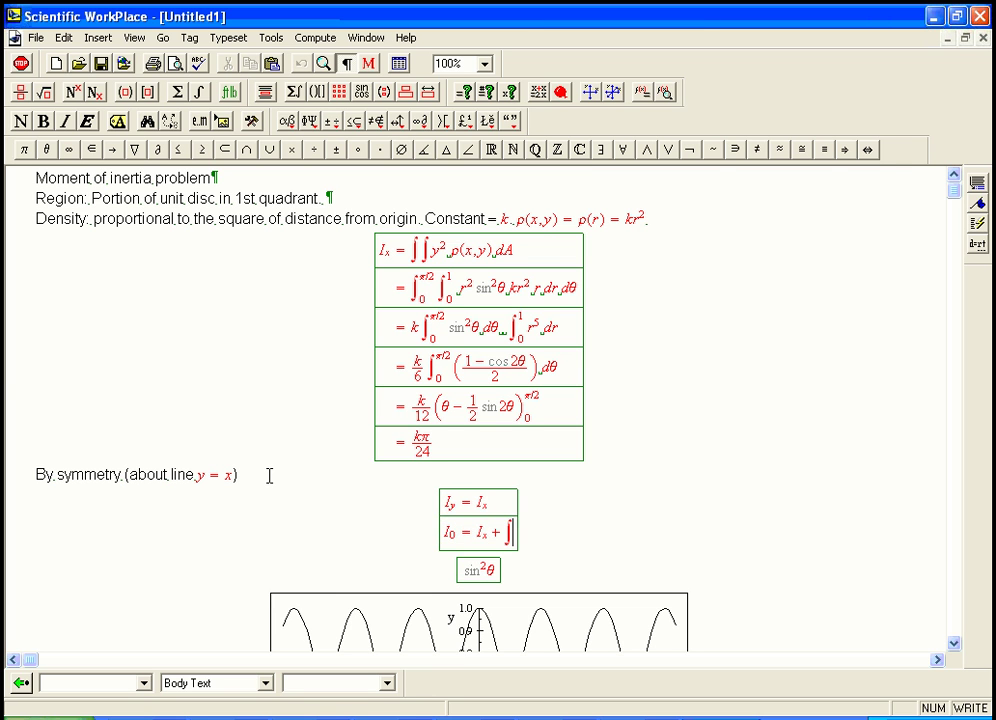
key("BackSpace")
type("I")
key("ctrl+Down")
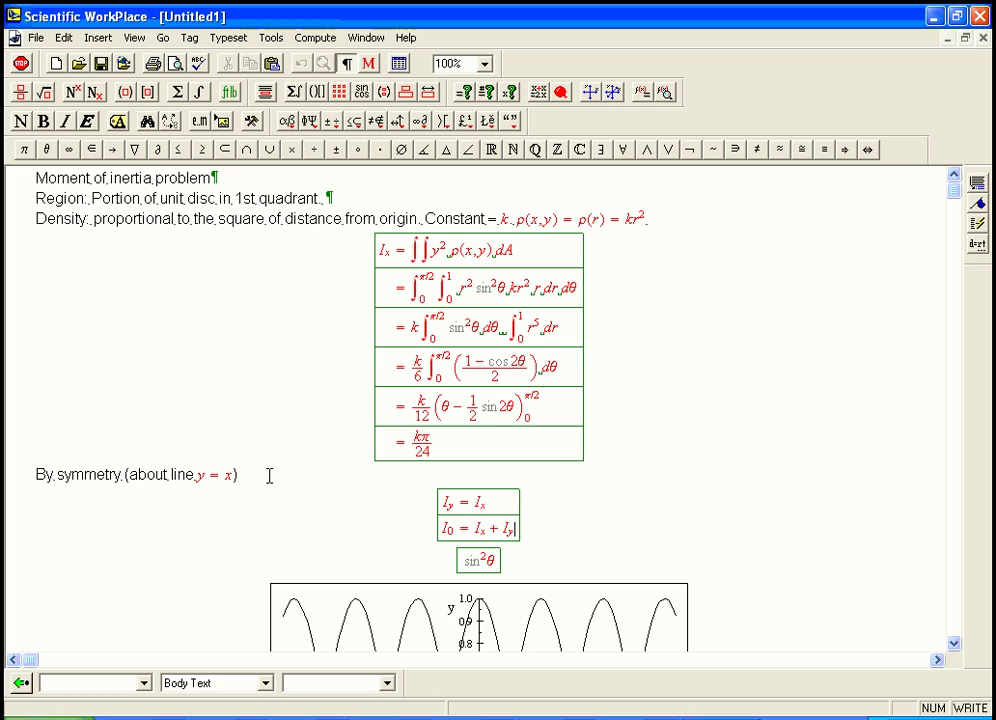
type("y")
key("Right")
Extend the second row with = 2I_x = kπ/12.
type("= 2I")
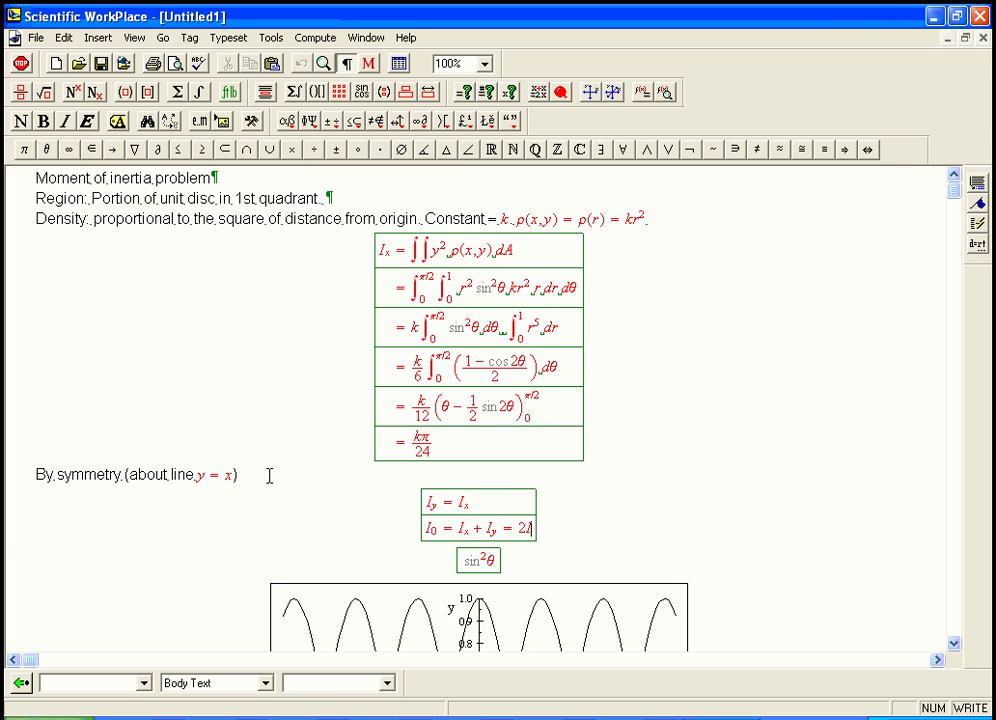
key("ctrl+Down")
type("x")
key("Right")
type("=")
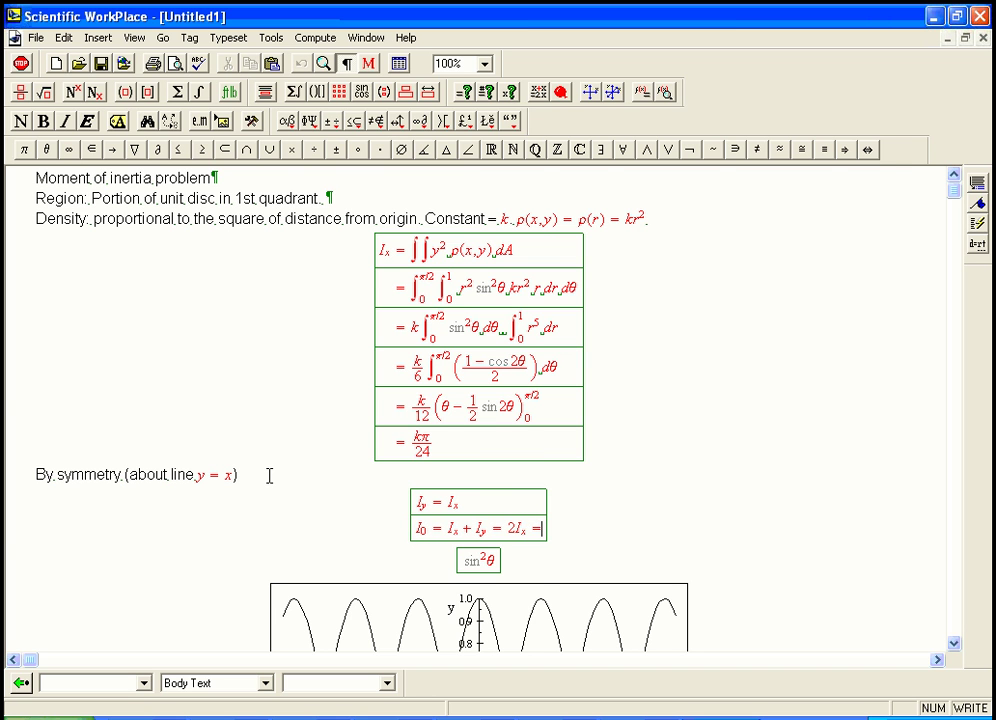
key("ctrl+f")
type("k")
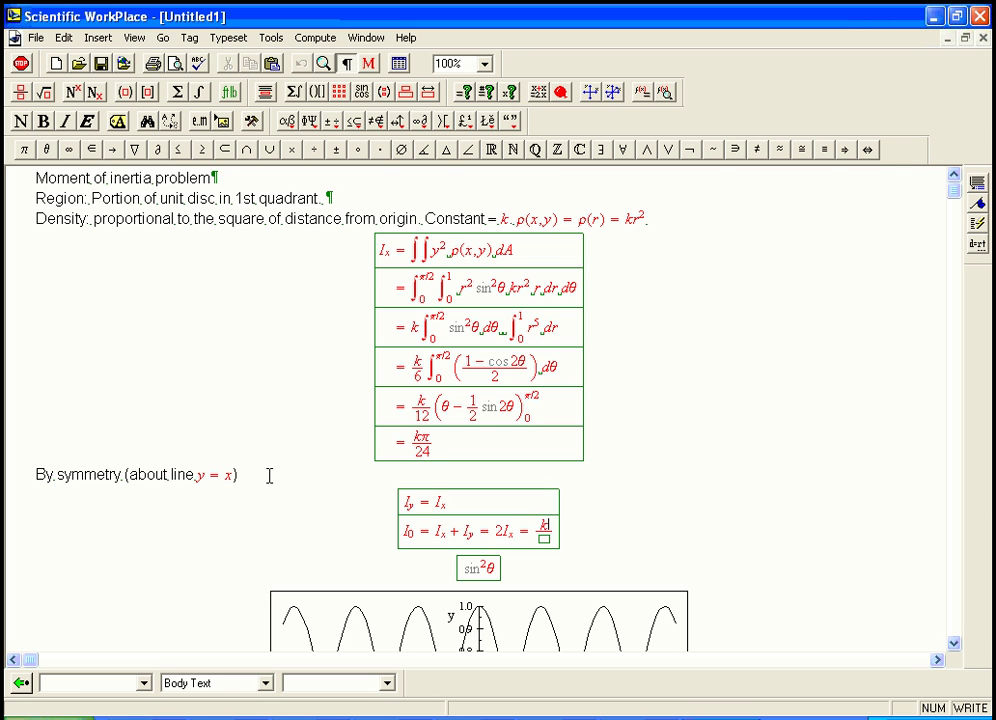
key("ctrl+g")
type("p")
key("Tab")
type("12")
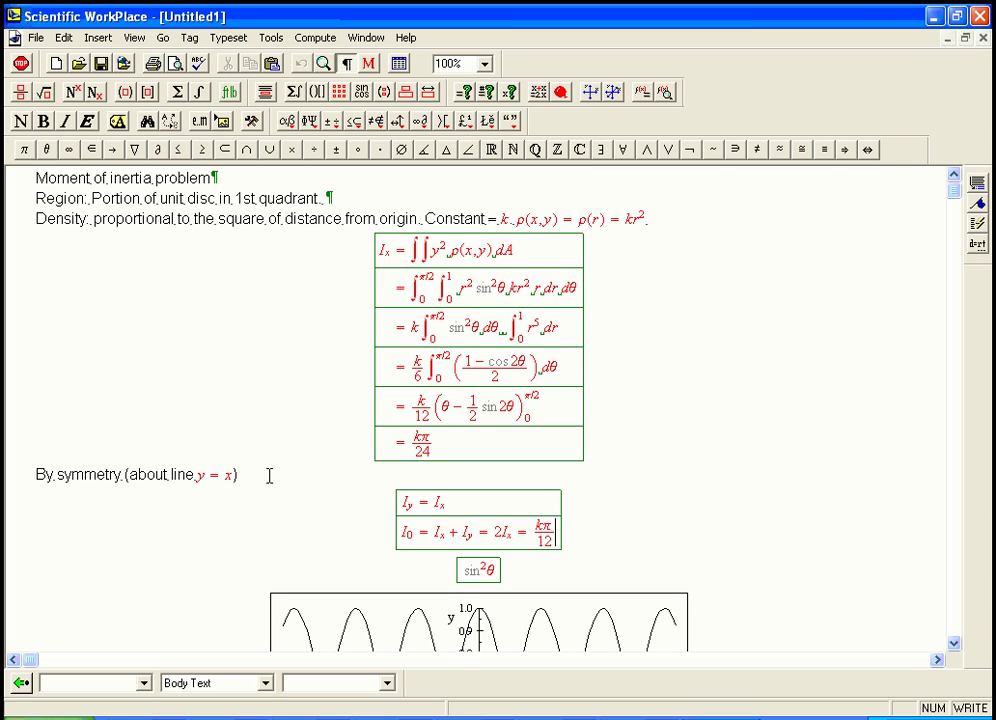